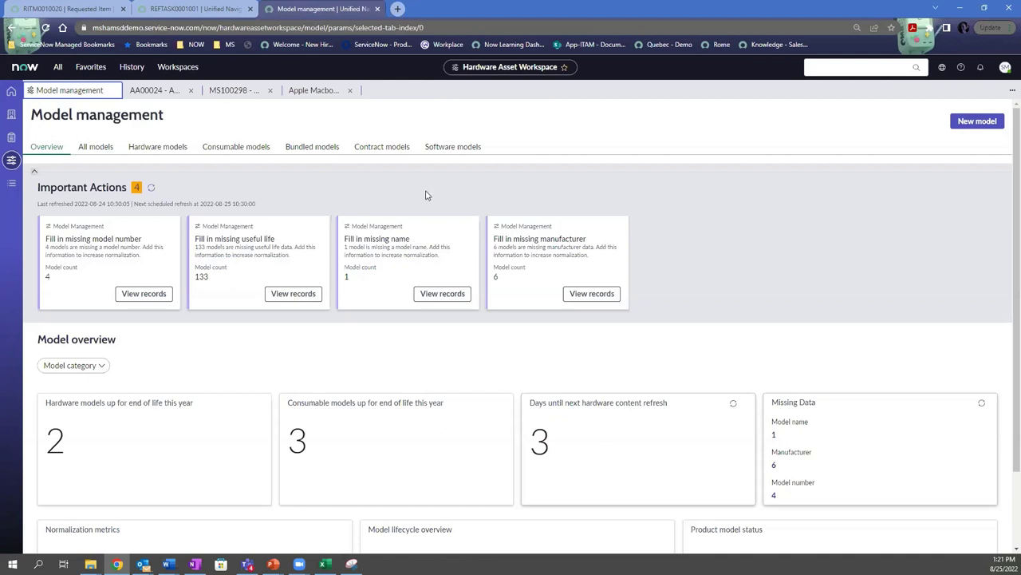
Step: Review the list of hardware models up for end of life this year and the model lifecycle overview in Model management
scroll(425, 195, down, 1)
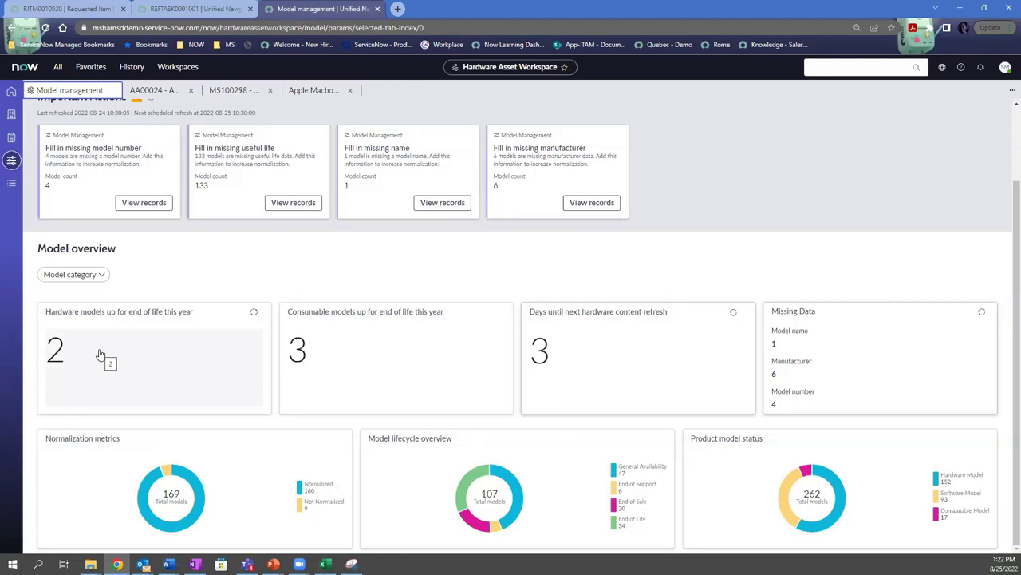
scroll(100, 353, up, 1)
click(87, 401)
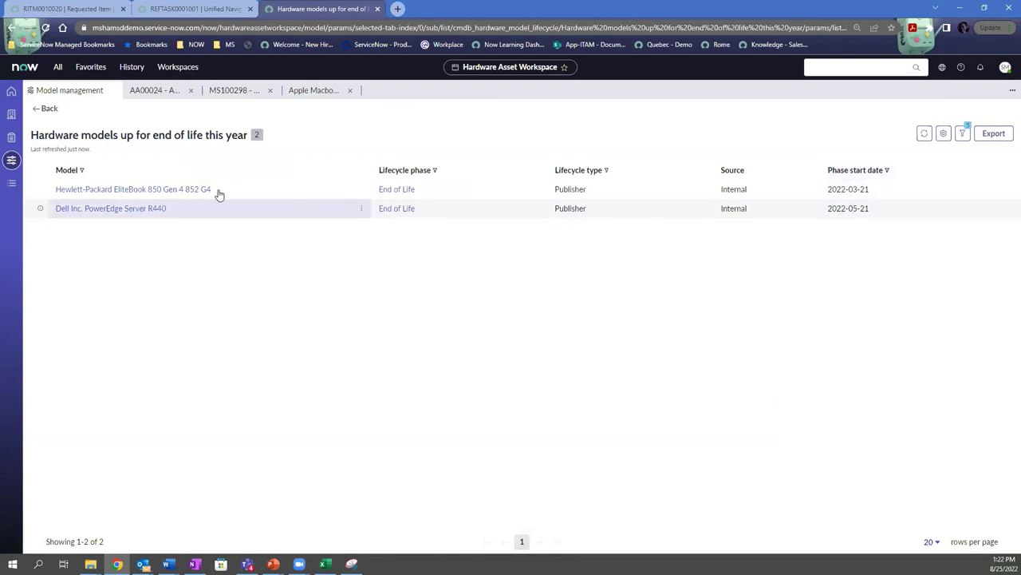
click(44, 110)
scroll(463, 360, down, 1)
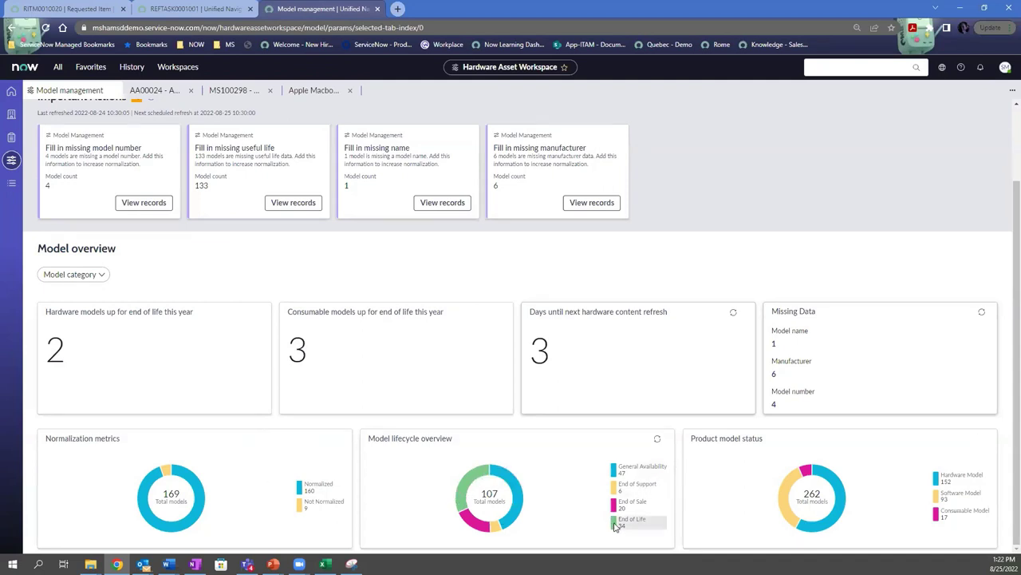
mouse_move(469, 483)
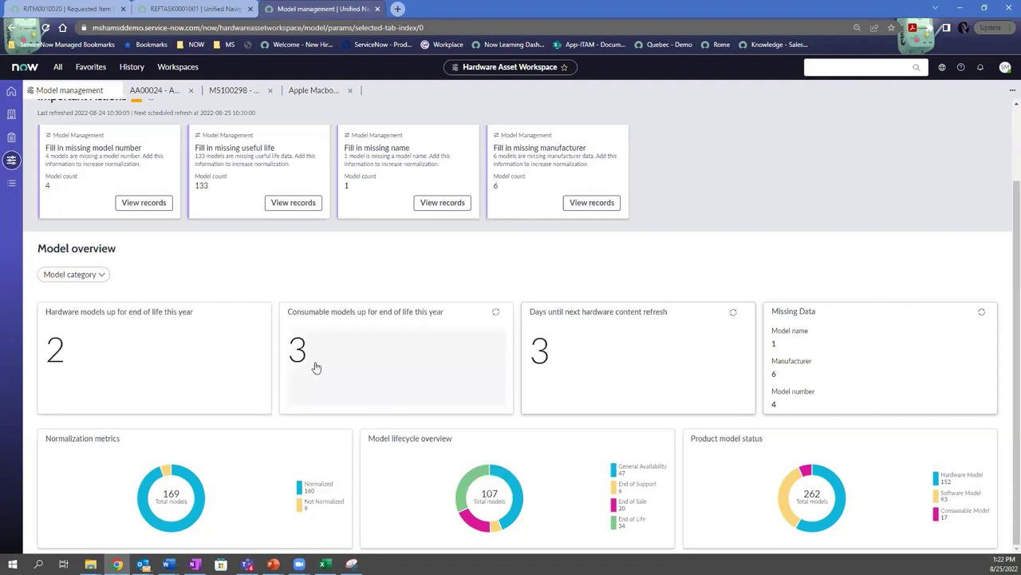
Step: View the hardware model lifecycles of the Apple Macbook Pro 15" MR962LL/A model from asset MS100298
click(227, 91)
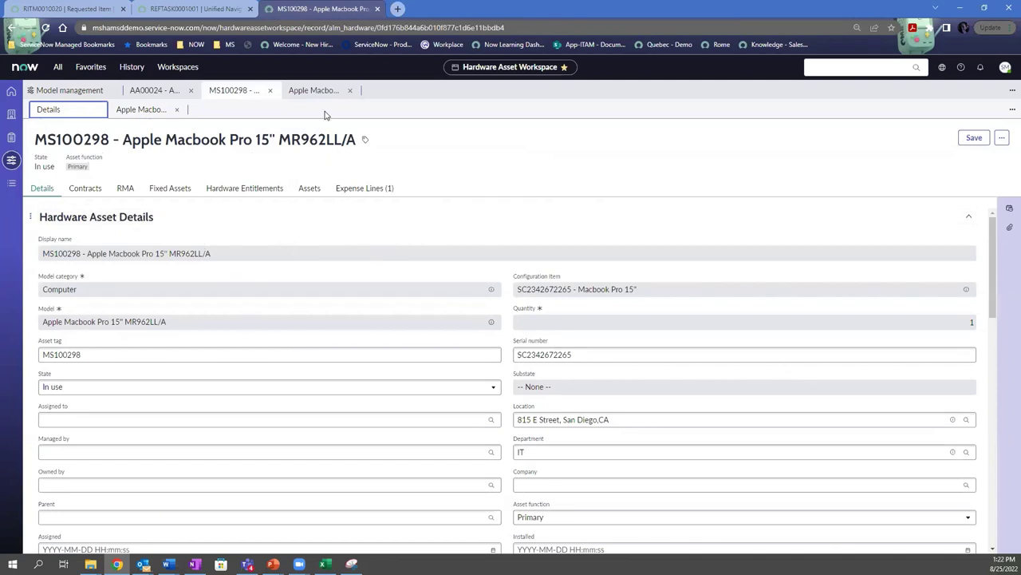
click(140, 110)
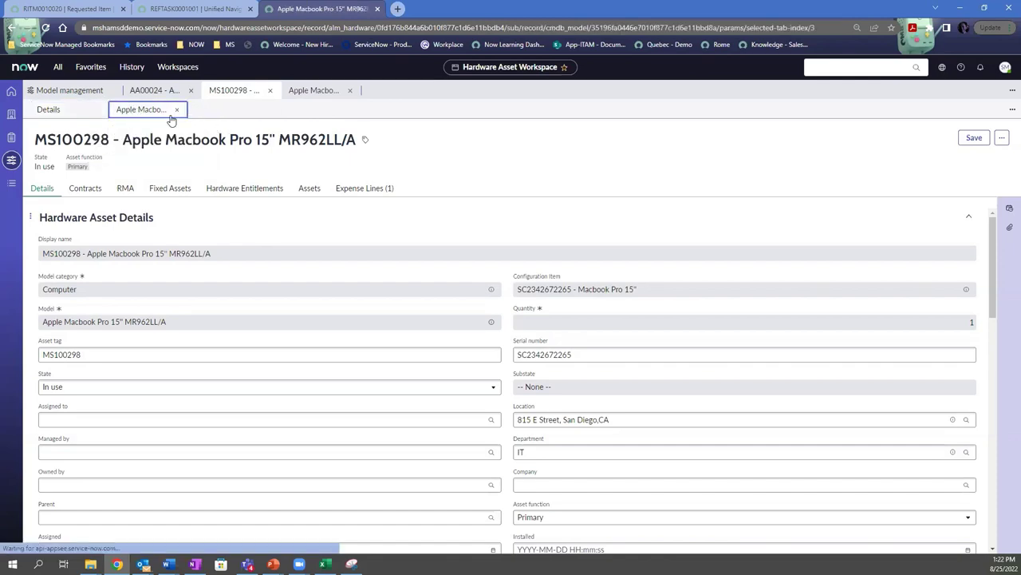
click(37, 188)
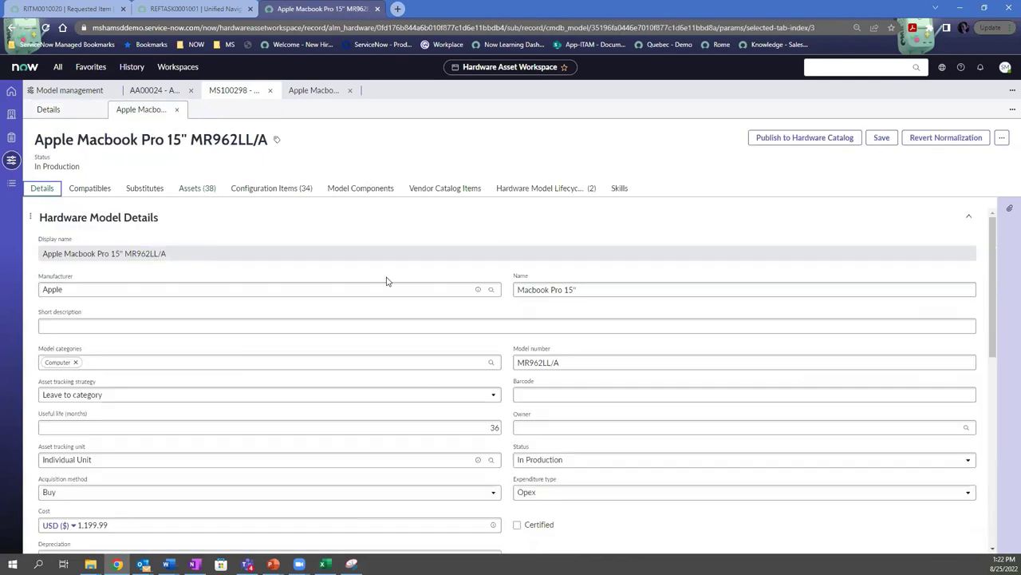
click(519, 190)
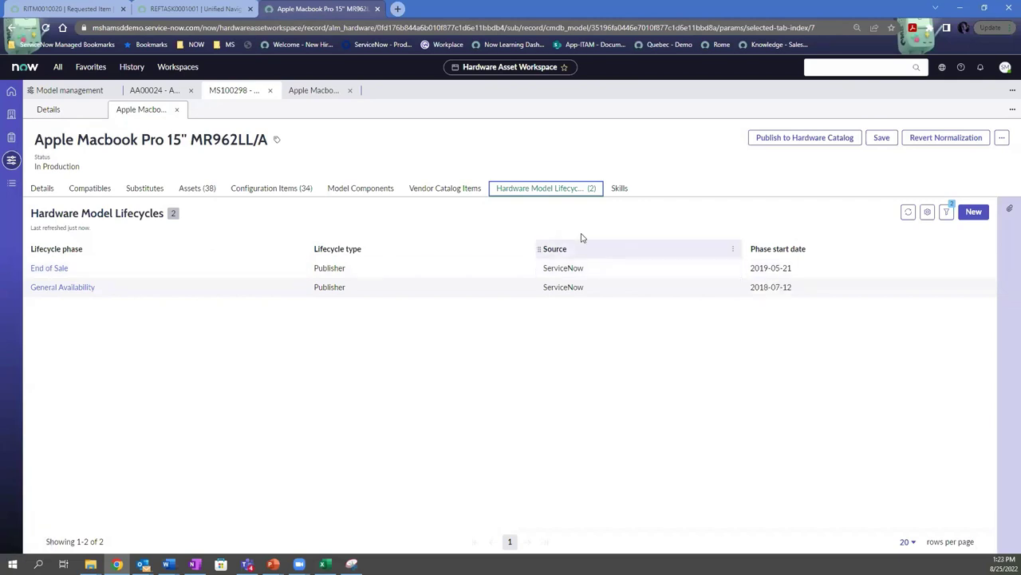
Step: Review the assets linked to the Apple Macbook Pro 15" MR962LL/A model, including their states and locations
click(193, 189)
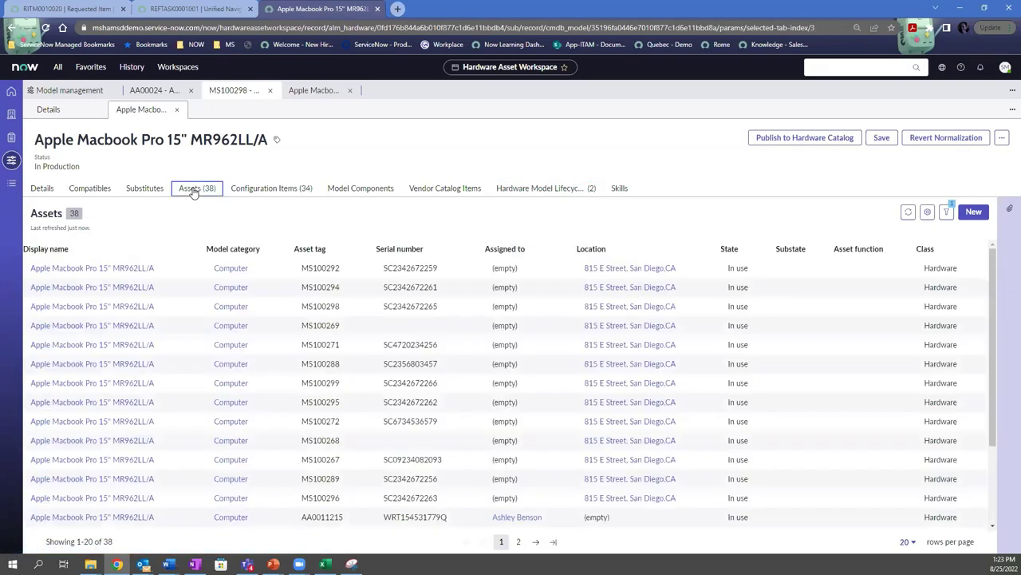
scroll(222, 385, down, 1)
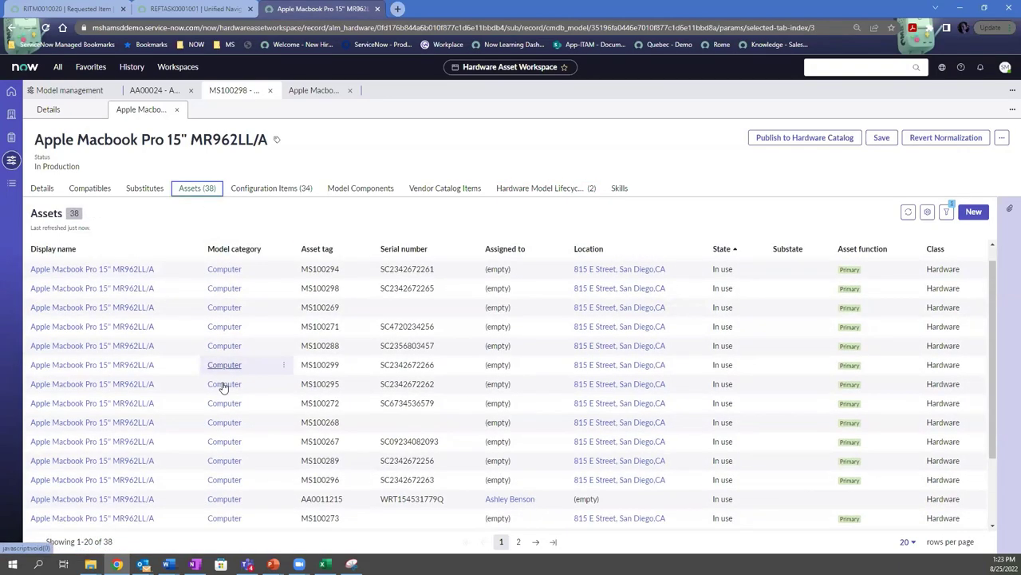
scroll(223, 387, down, 1)
scroll(574, 474, up, 3)
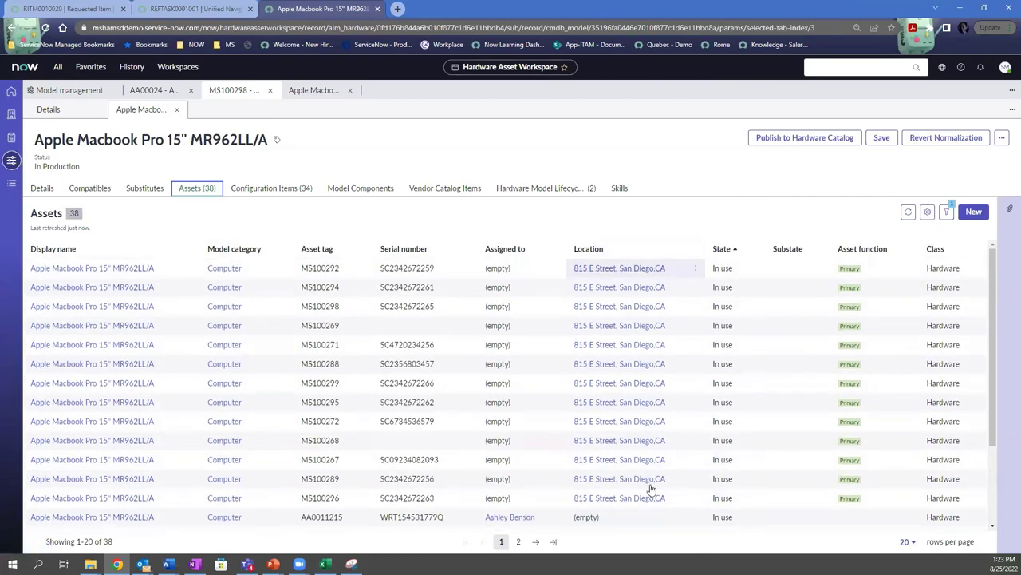
scroll(506, 273, down, 2)
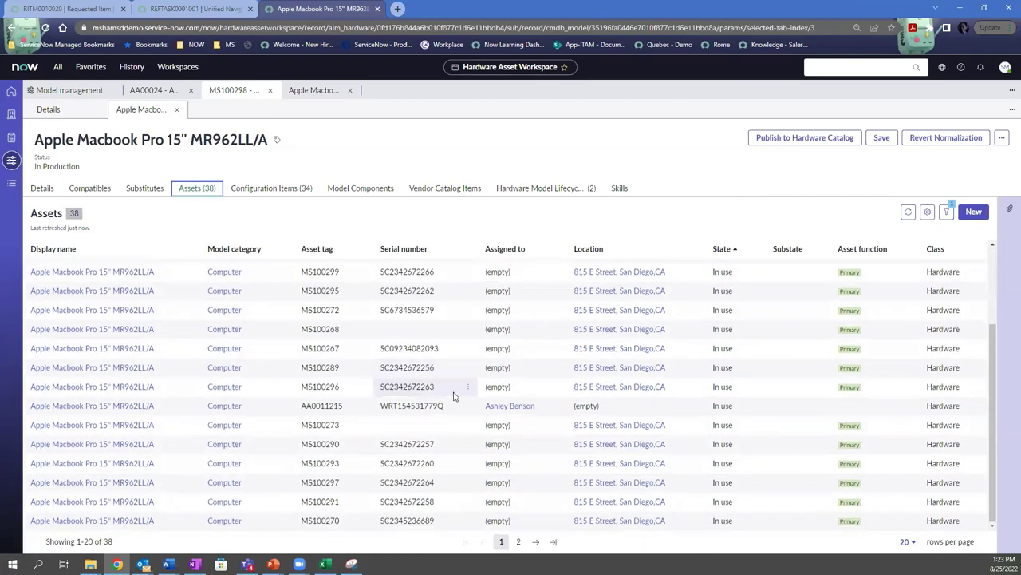
scroll(453, 396, up, 2)
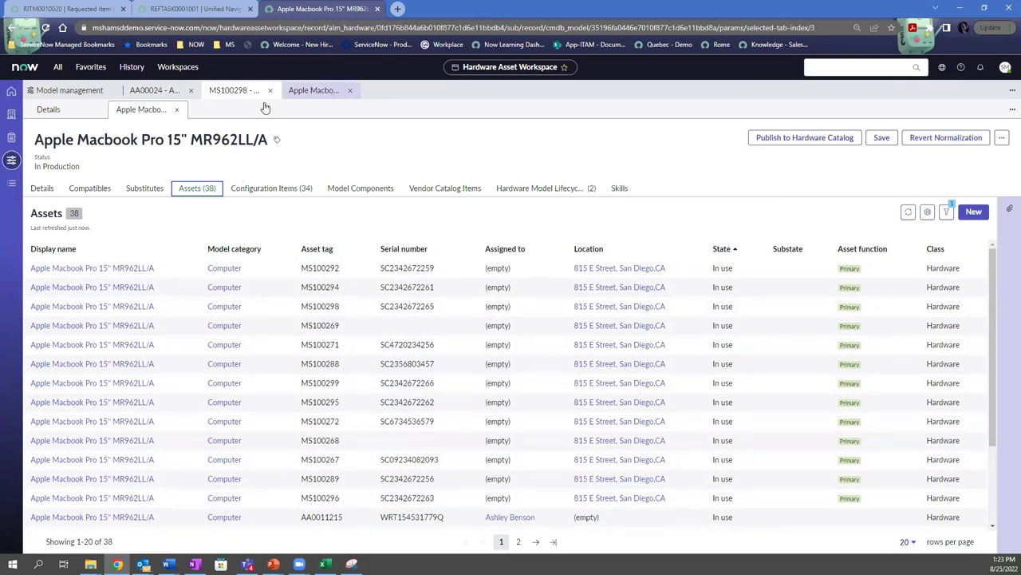
Step: Return to the MS100298 asset details and open the favorite Hardware Asset Refresh Order form
click(77, 113)
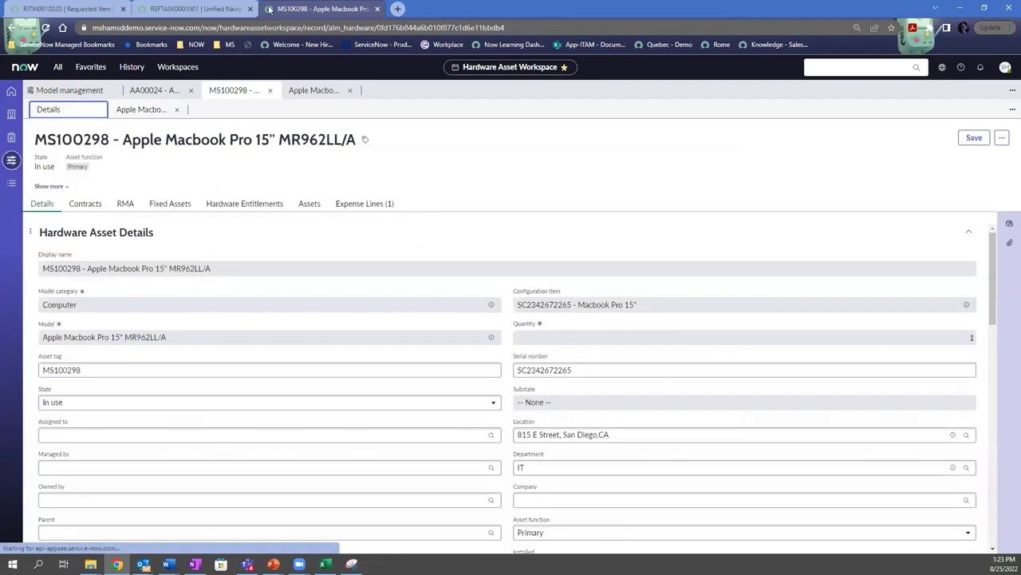
click(90, 67)
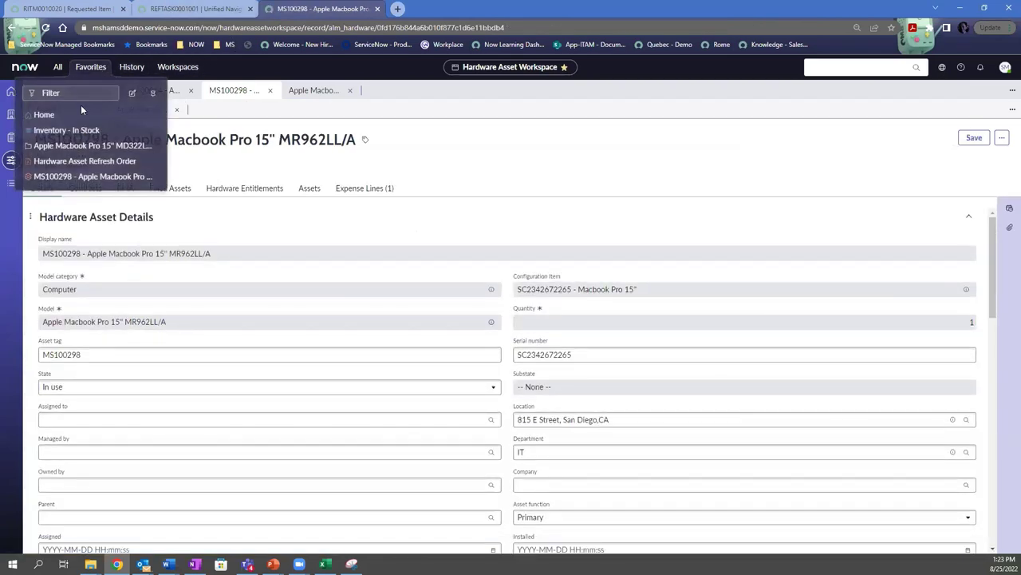
click(56, 161)
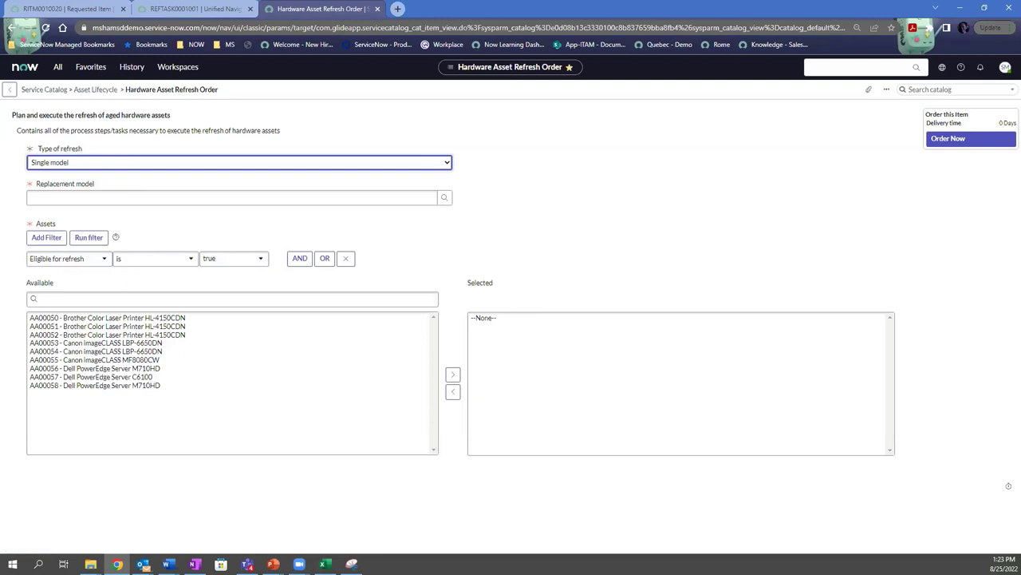
Step: Set the replacement model of the refresh order to Apple Macbook Pro 15" MR962LL/A, picking the matching model record
key(alt+Tab)
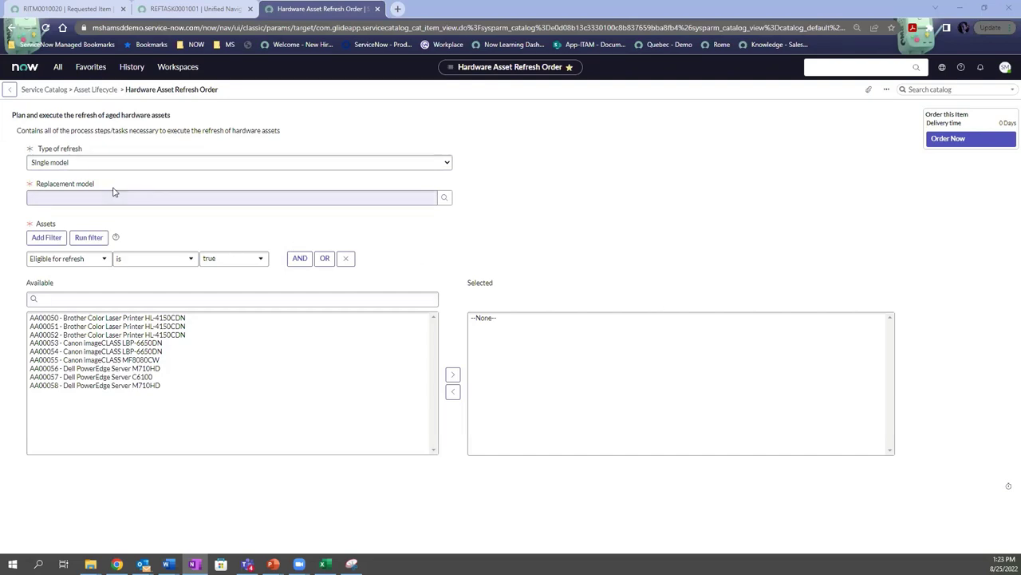
click(183, 197)
click(119, 219)
click(91, 259)
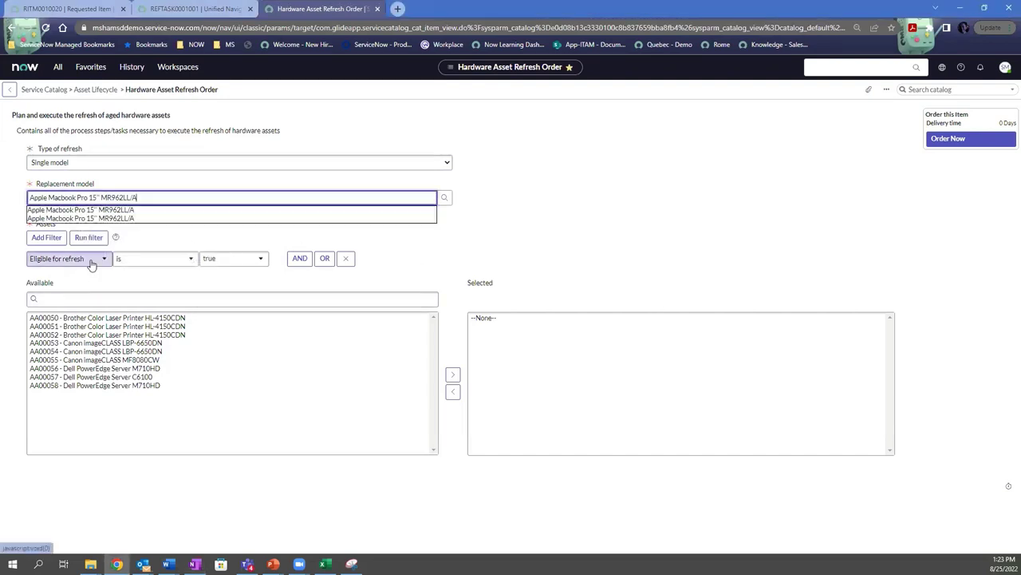
click(132, 250)
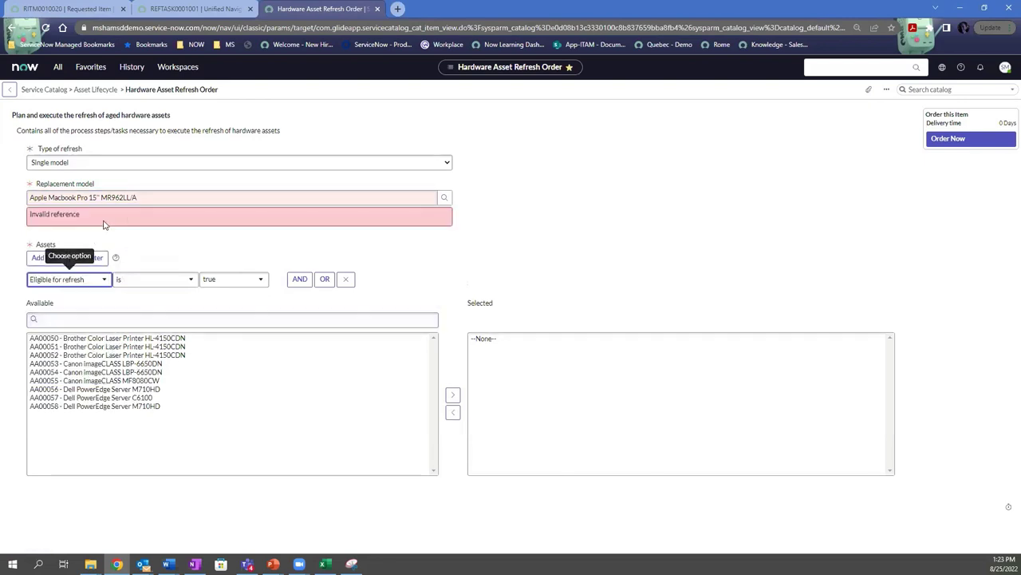
click(150, 198)
key(BackSpace)
key(BackSpace)
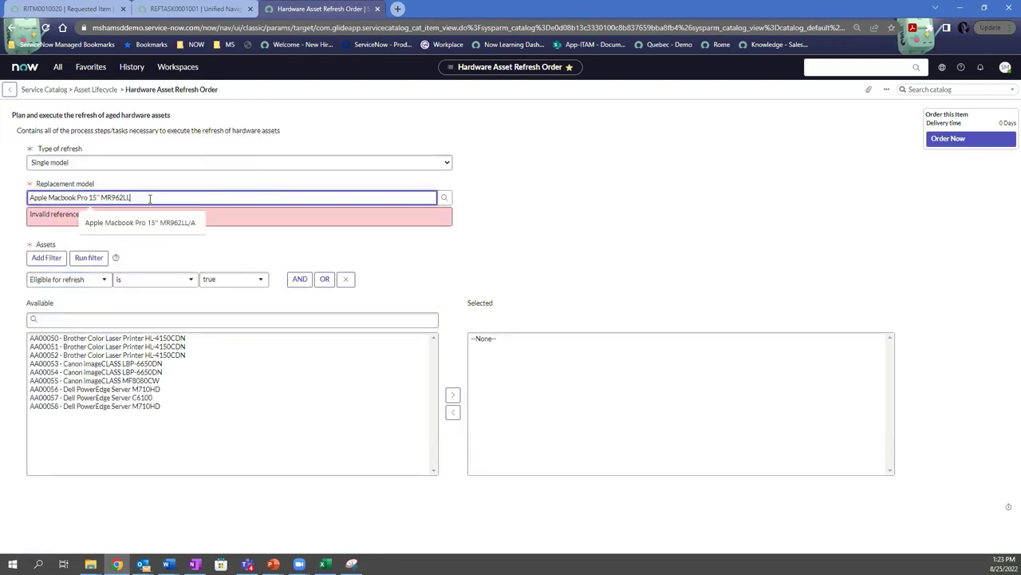
click(144, 225)
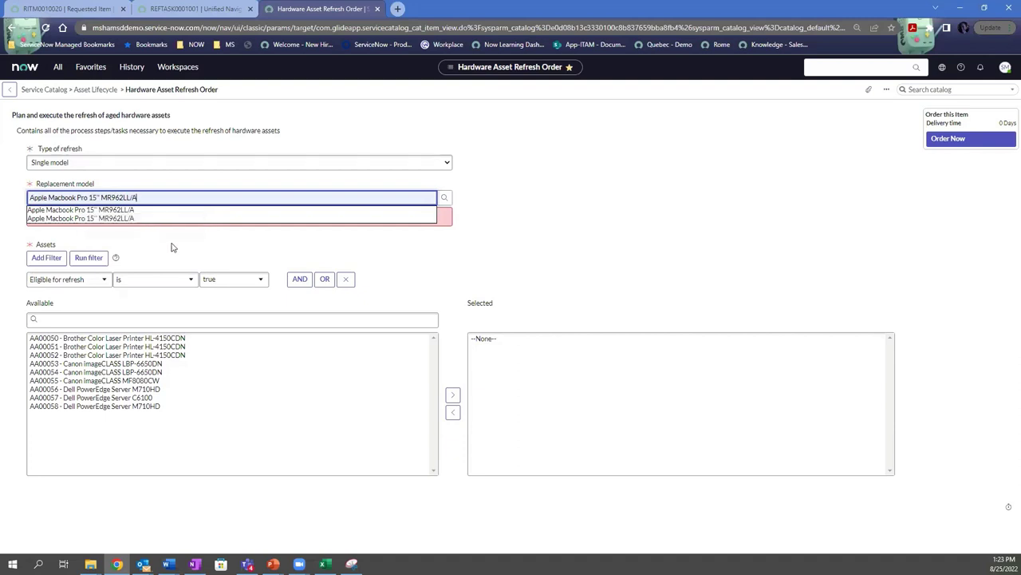
click(125, 209)
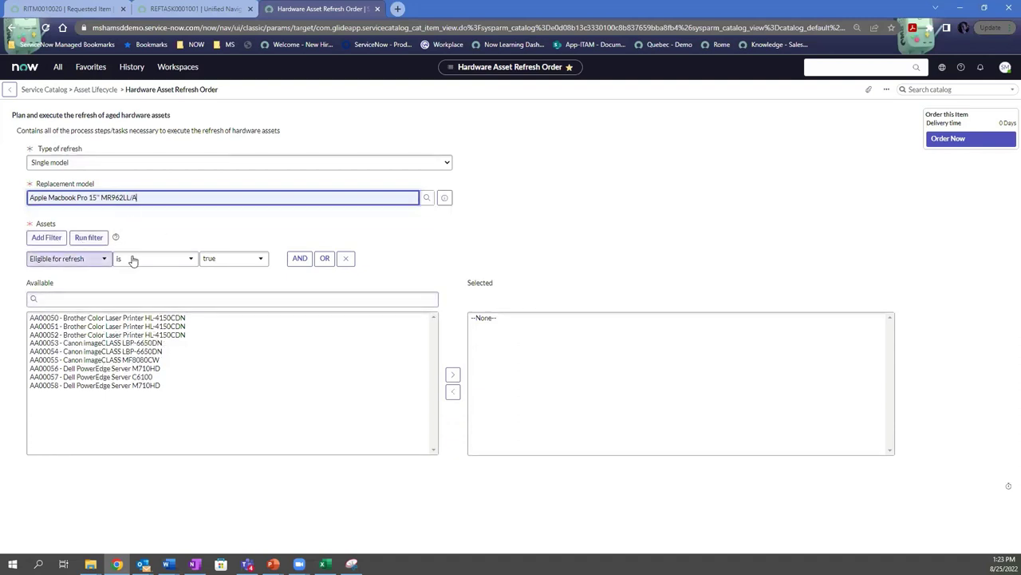
Step: Change the assets filter condition to Model contains Apple Macbook Pro 15" MD322LL/A
click(97, 259)
scroll(74, 347, down, 5)
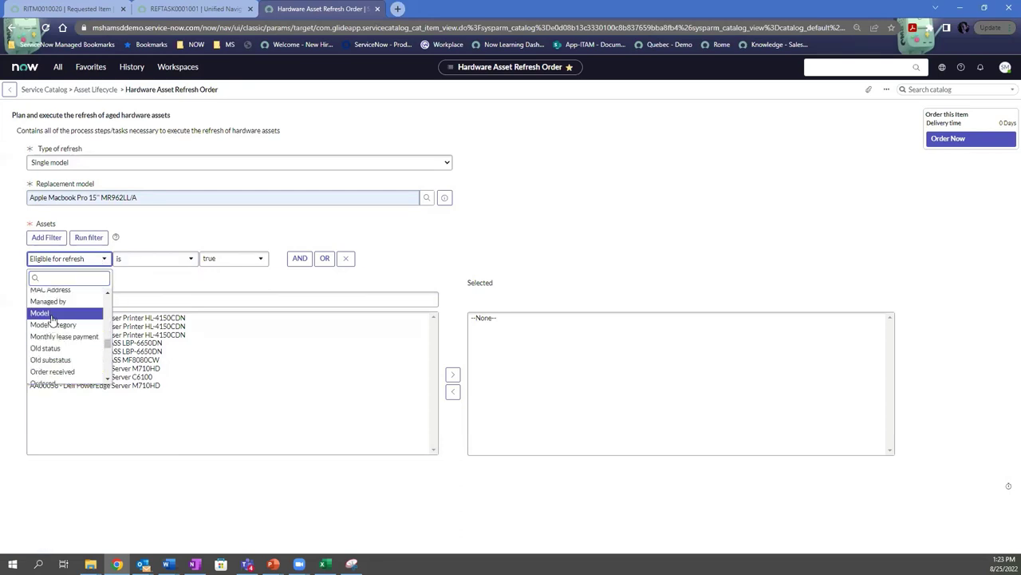
click(49, 313)
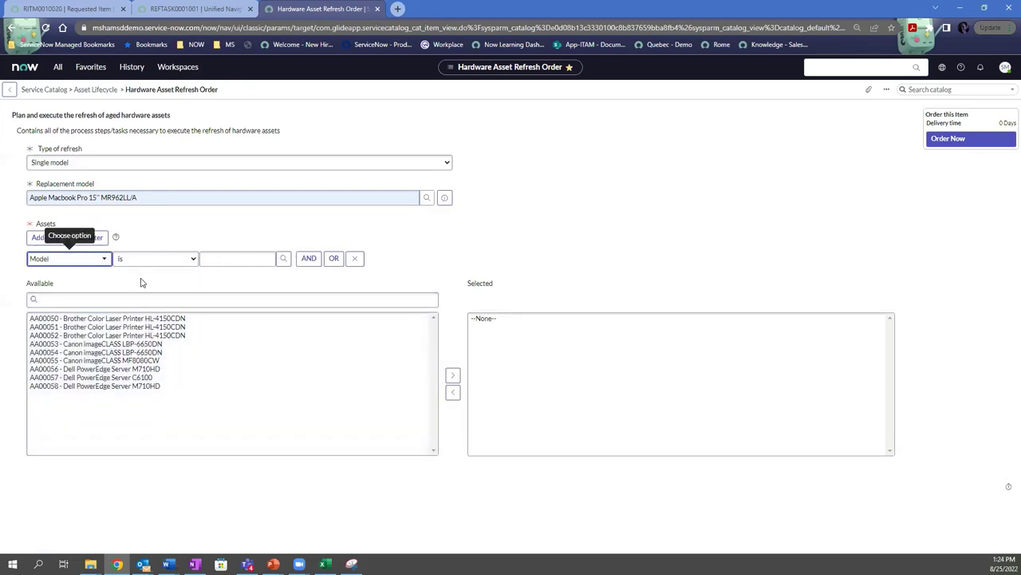
click(189, 260)
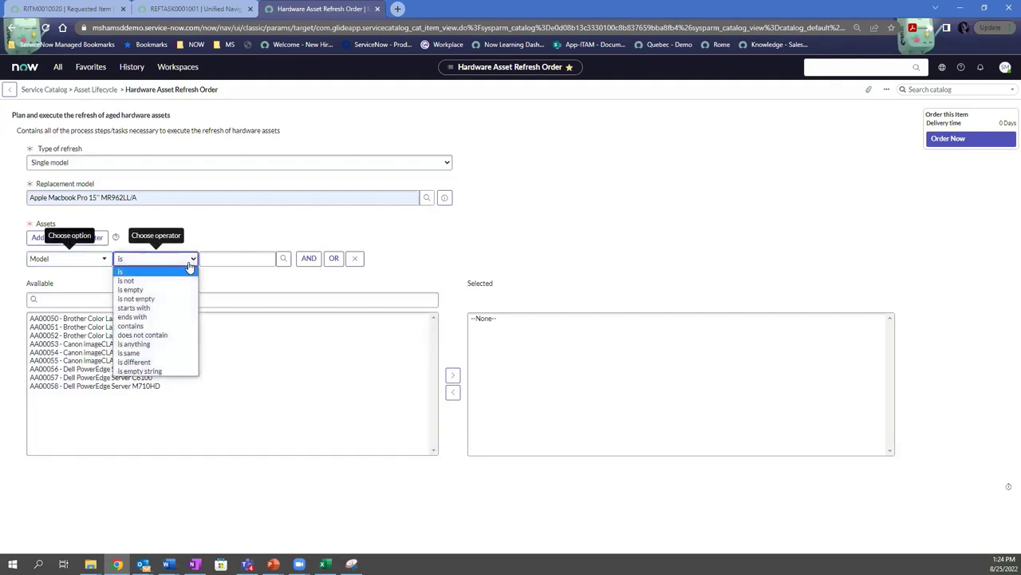
click(166, 326)
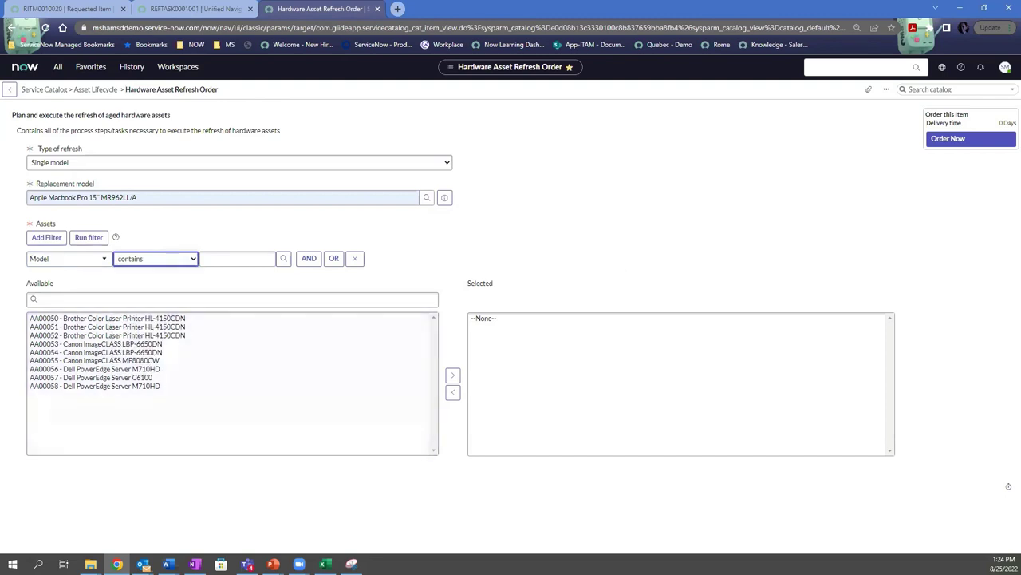
click(194, 564)
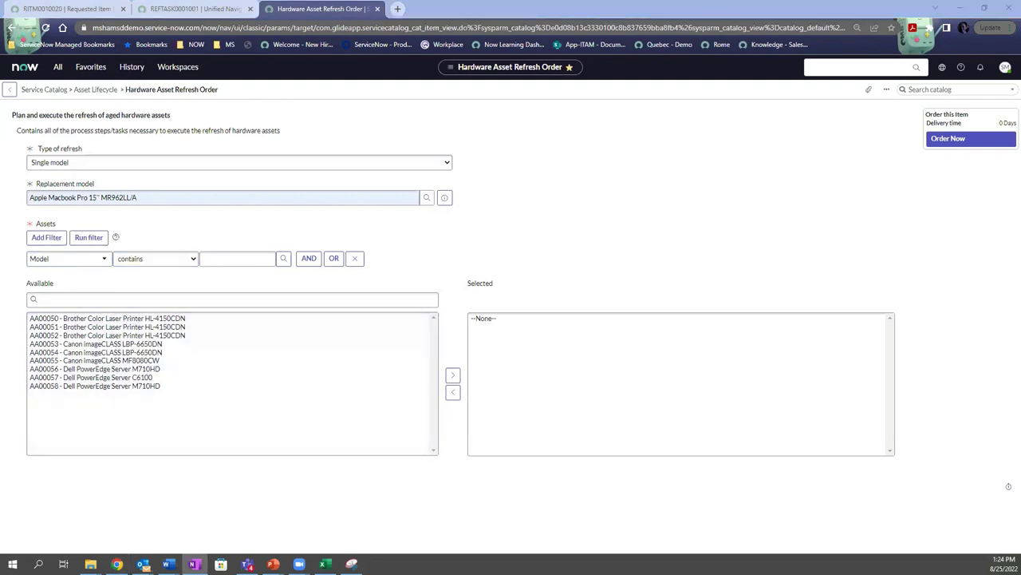
click(209, 257)
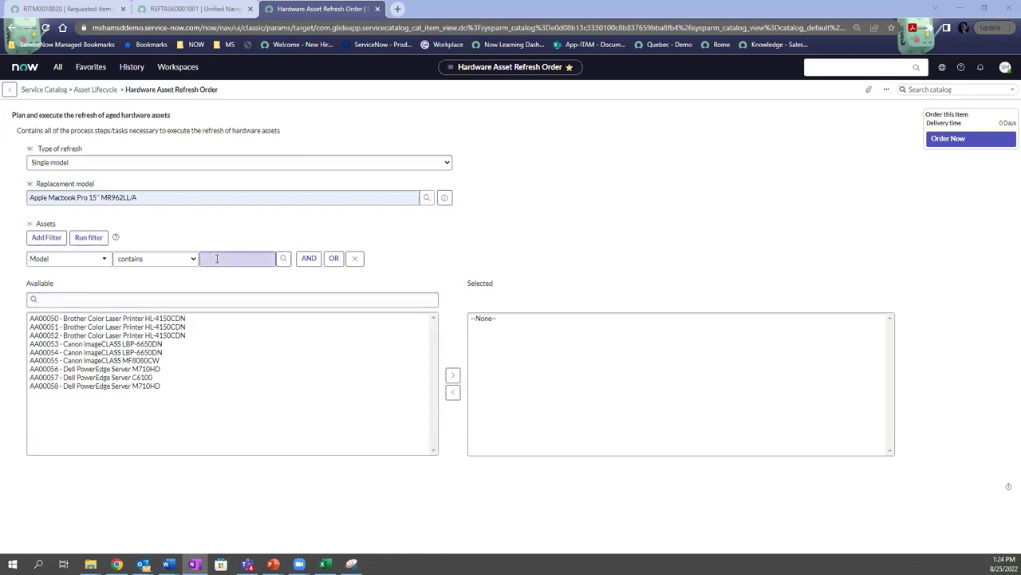
key(ctrl+v)
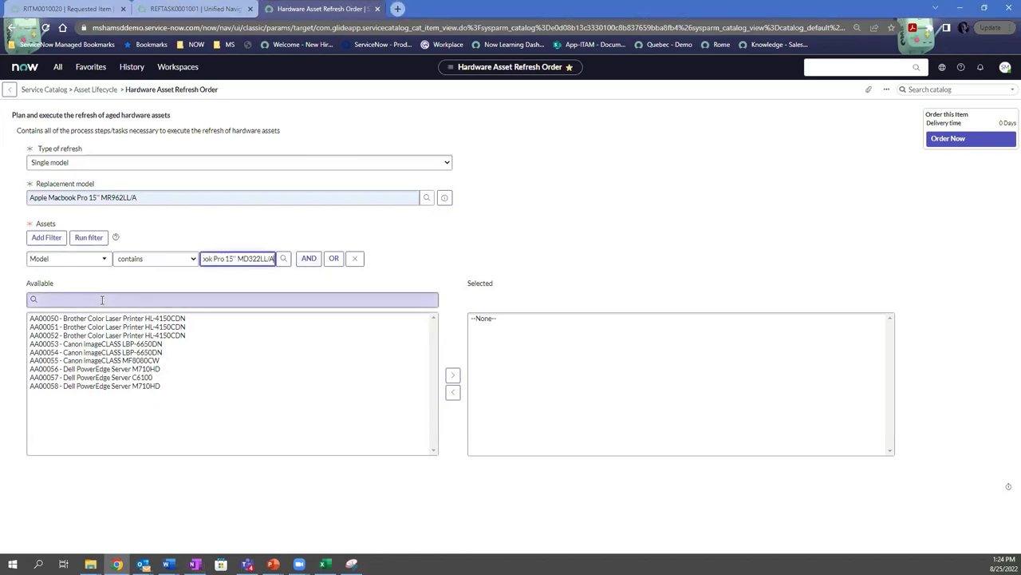
Step: Add the condition State is In use to the assets filter and run the filter
click(307, 260)
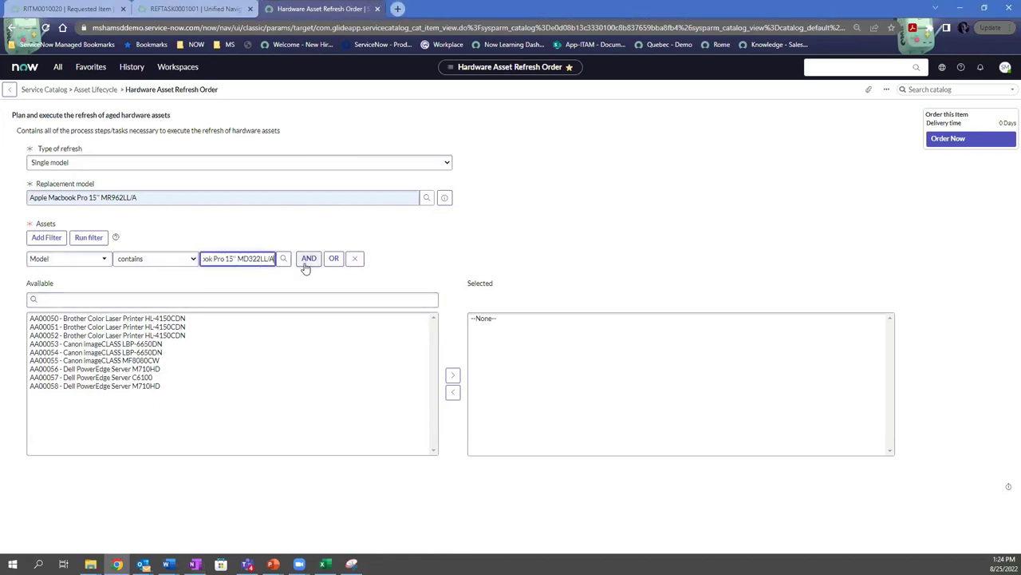
click(99, 293)
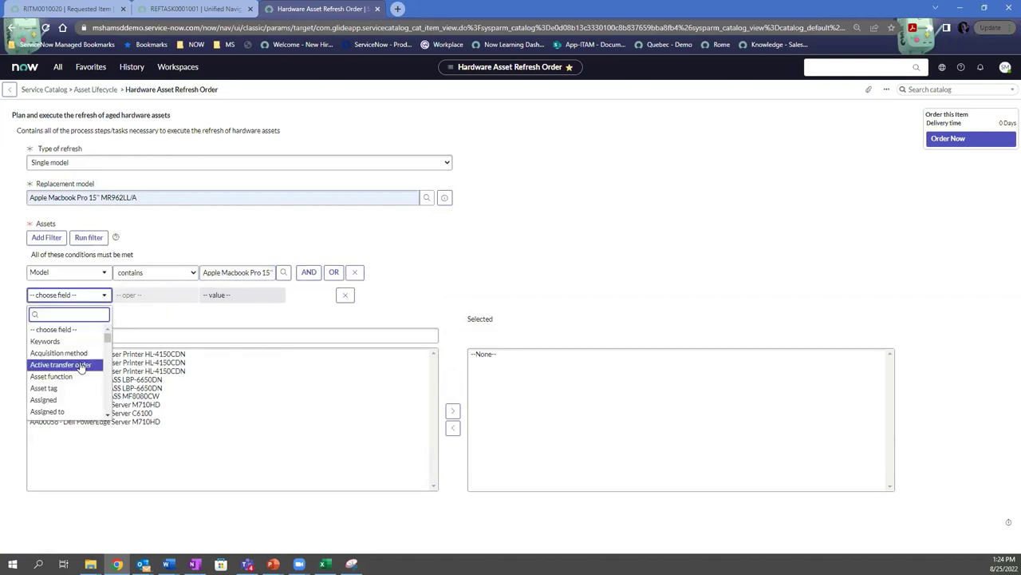
scroll(81, 366, down, 1)
scroll(80, 367, down, 6)
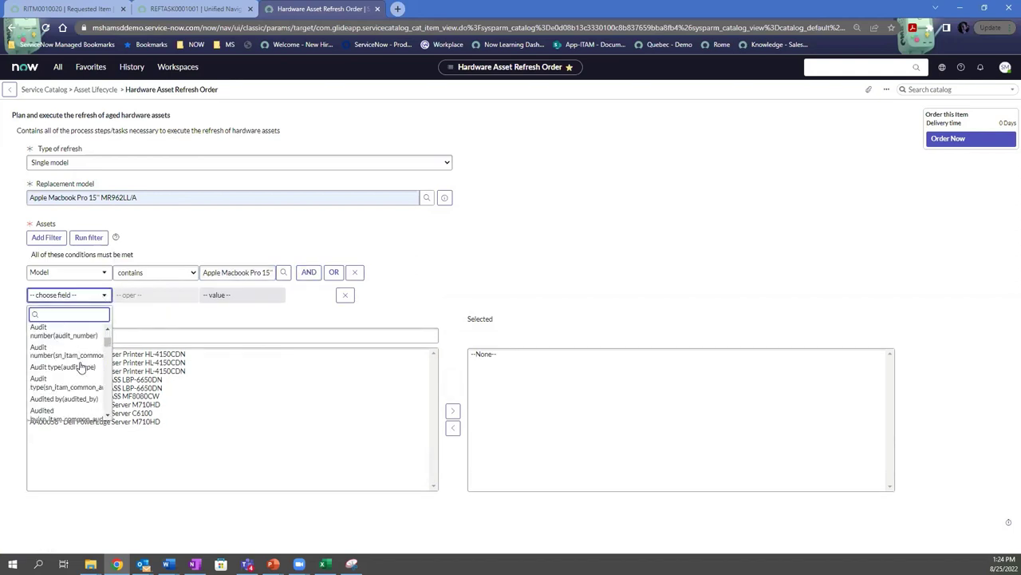
scroll(81, 366, down, 8)
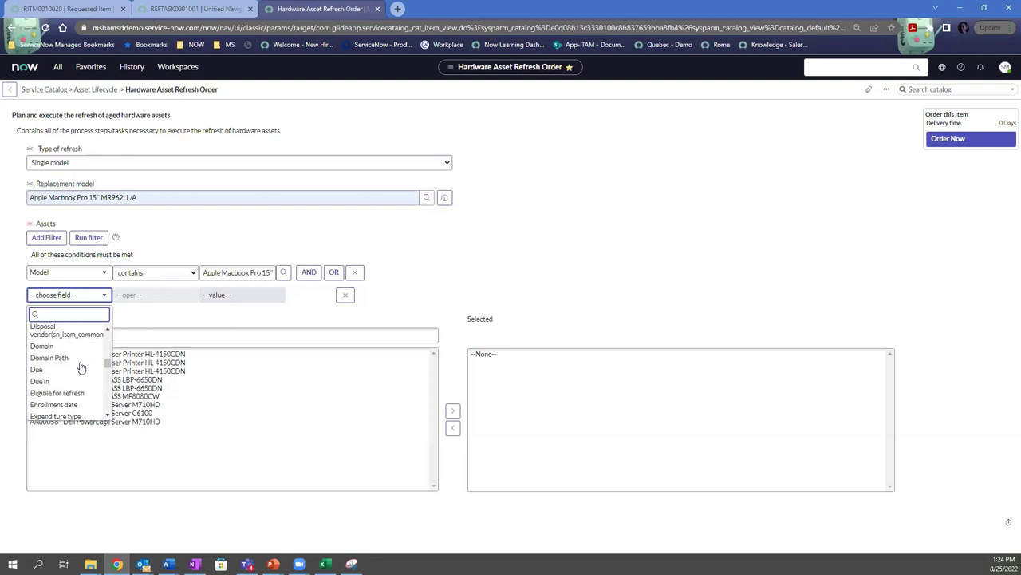
scroll(57, 383, down, 7)
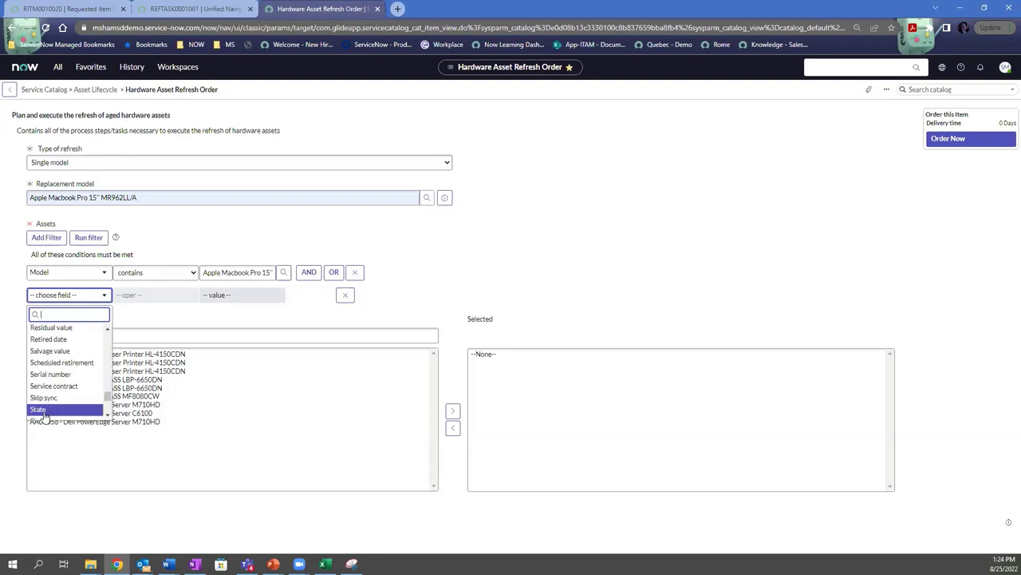
click(44, 408)
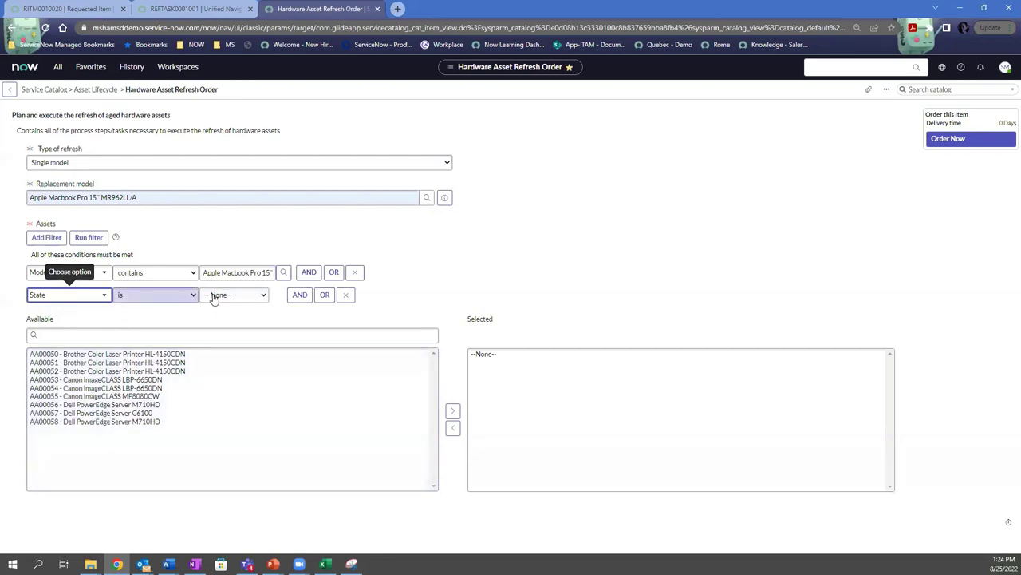
click(220, 295)
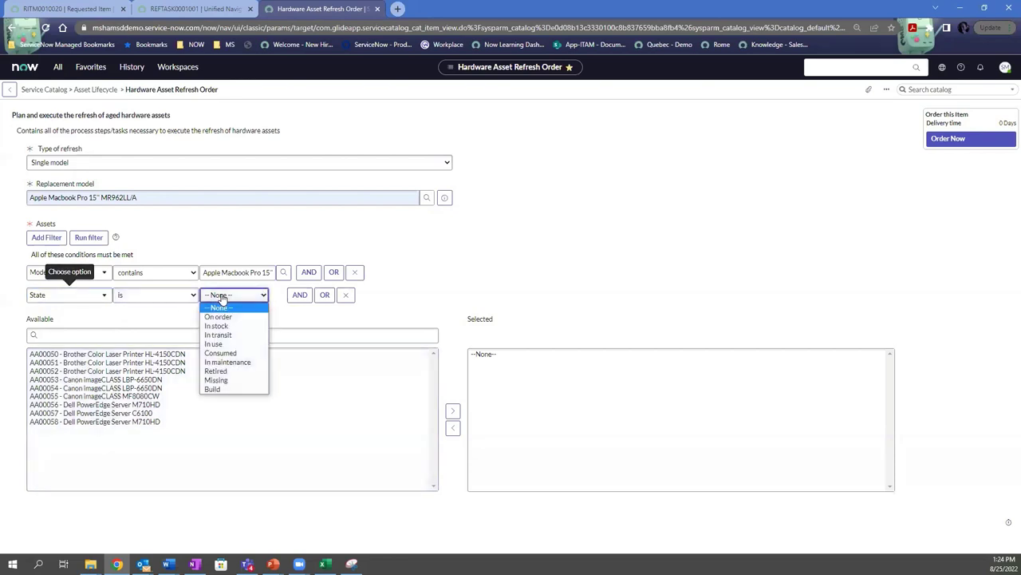
click(214, 344)
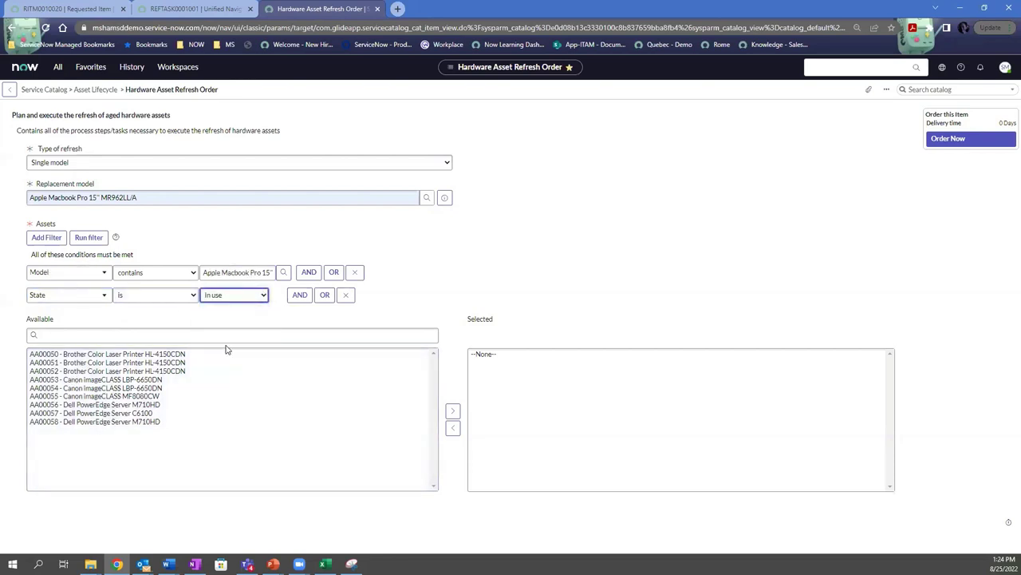
click(88, 242)
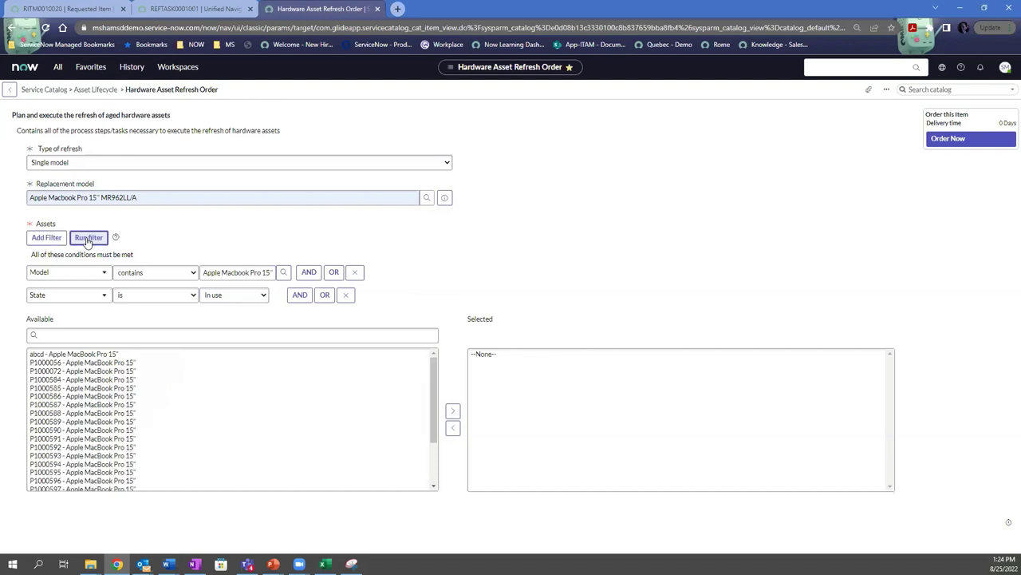
Step: Move asset P1000596 - Apple MacBook Pro 15" to the selected assets and submit the refresh order
click(133, 404)
key(ctrl+a)
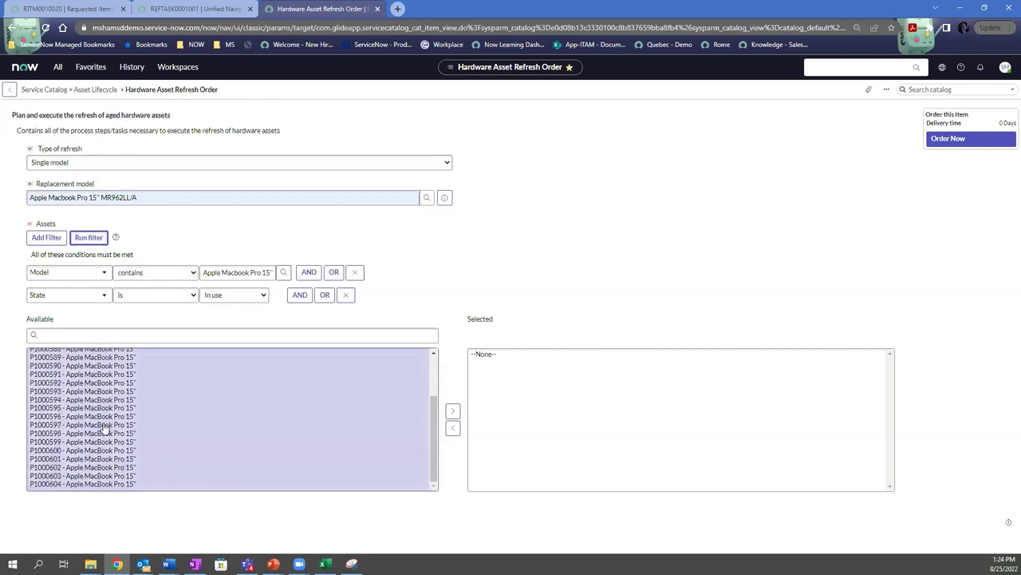
click(187, 418)
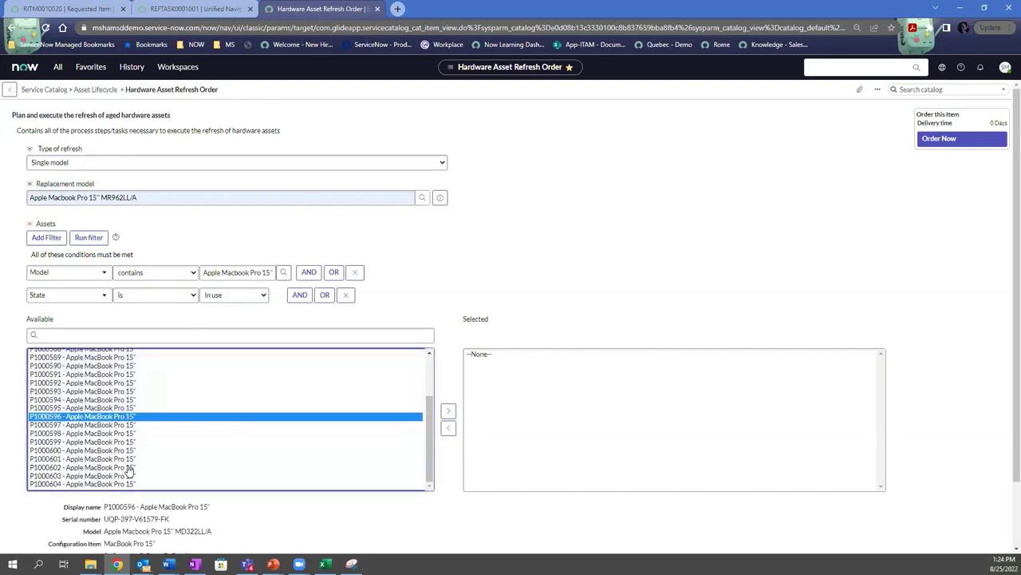
click(448, 411)
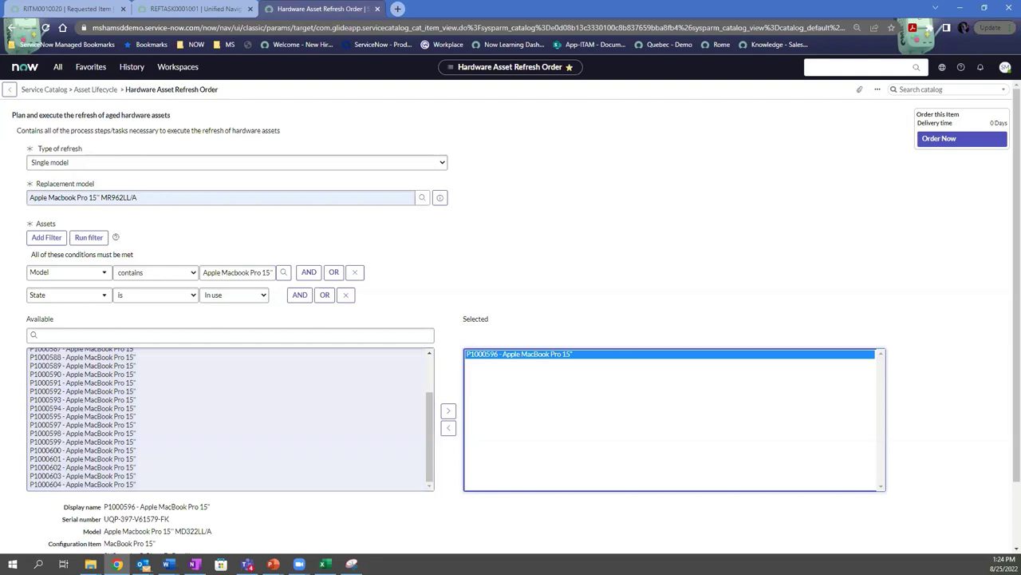
scroll(383, 394, down, 1)
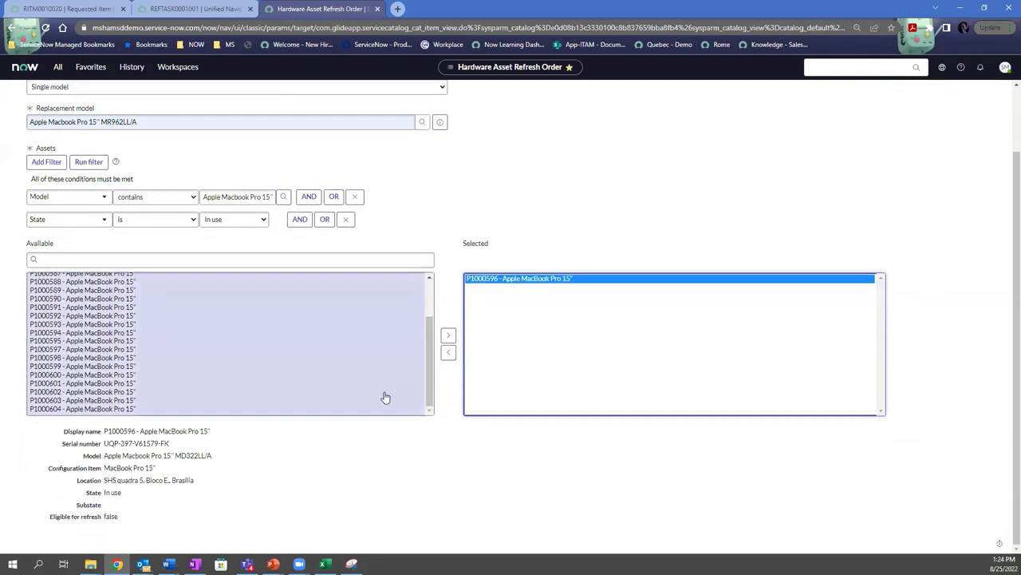
scroll(636, 196, up, 1)
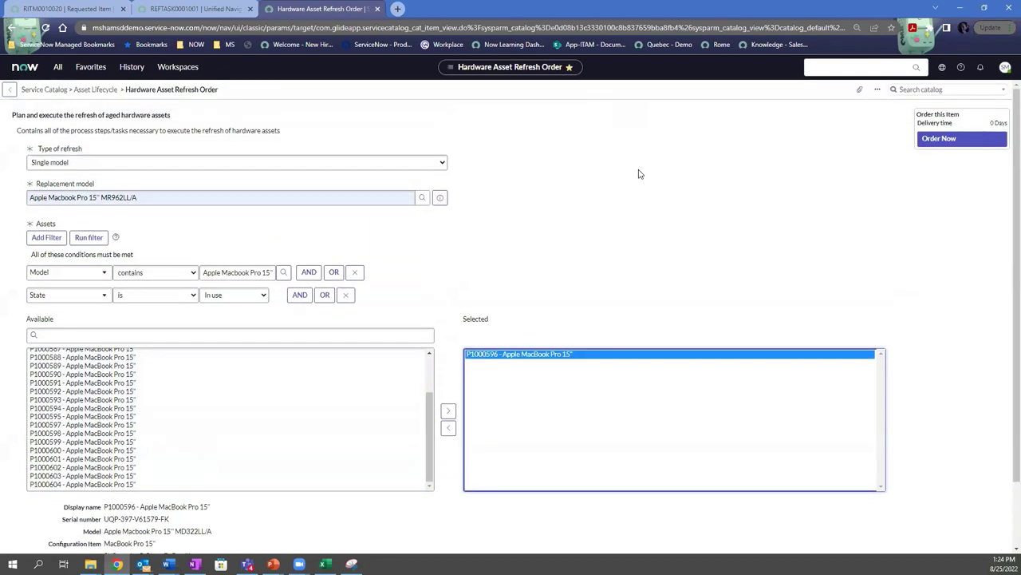
click(939, 139)
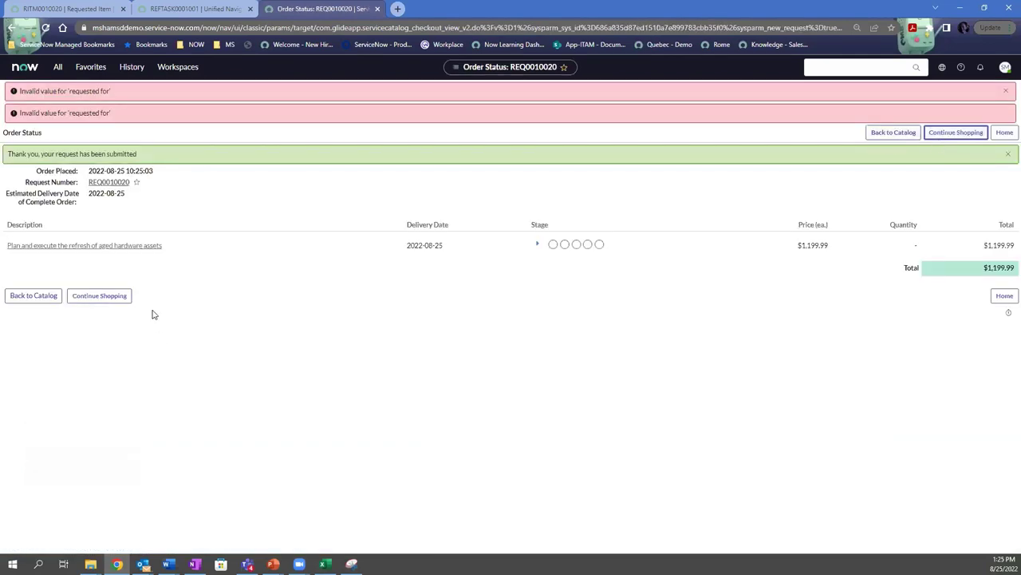
Step: Open the submitted request, fill in the name of the person it is requested for, and update the record
click(109, 184)
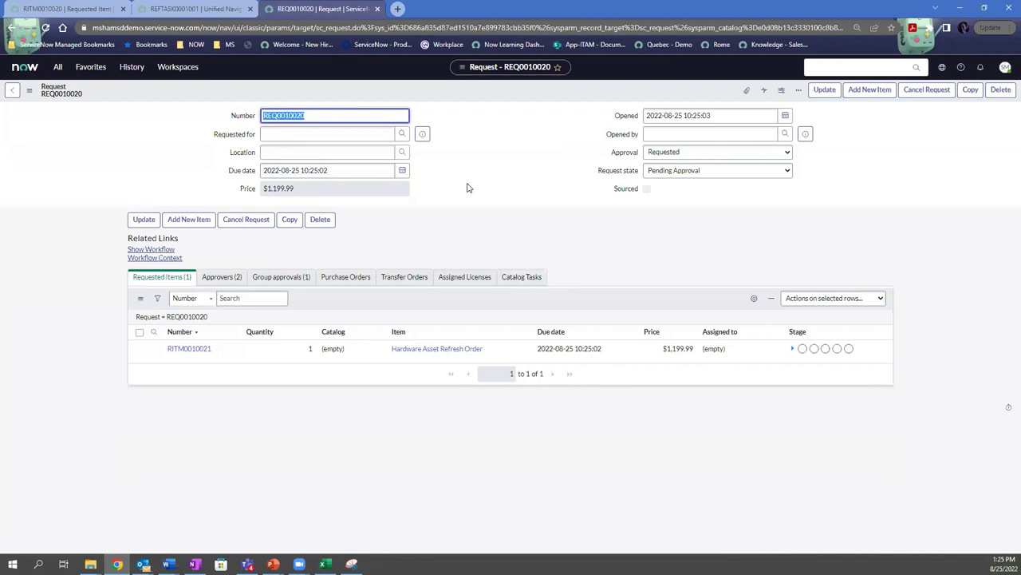
click(276, 135)
click(279, 154)
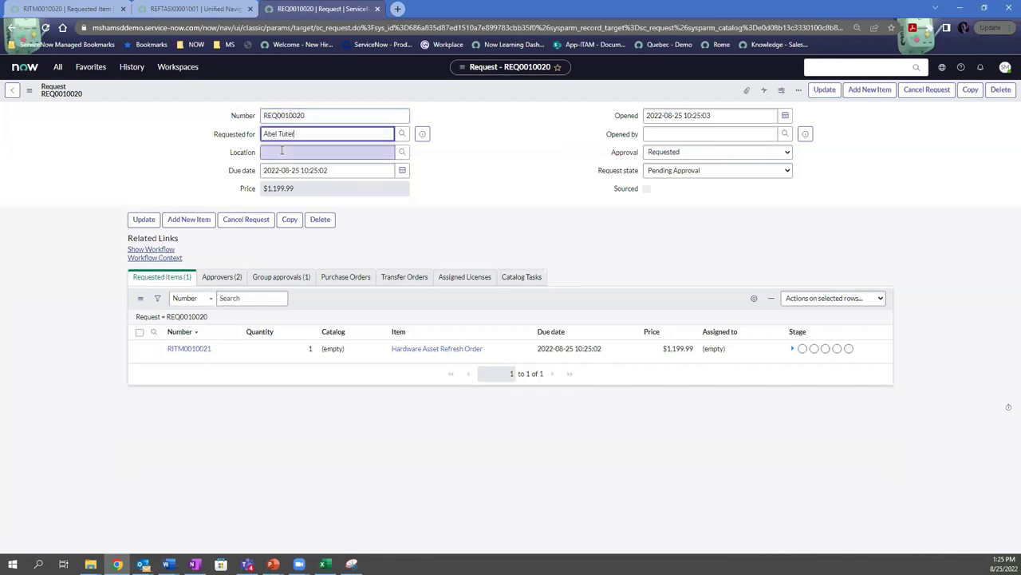
click(828, 91)
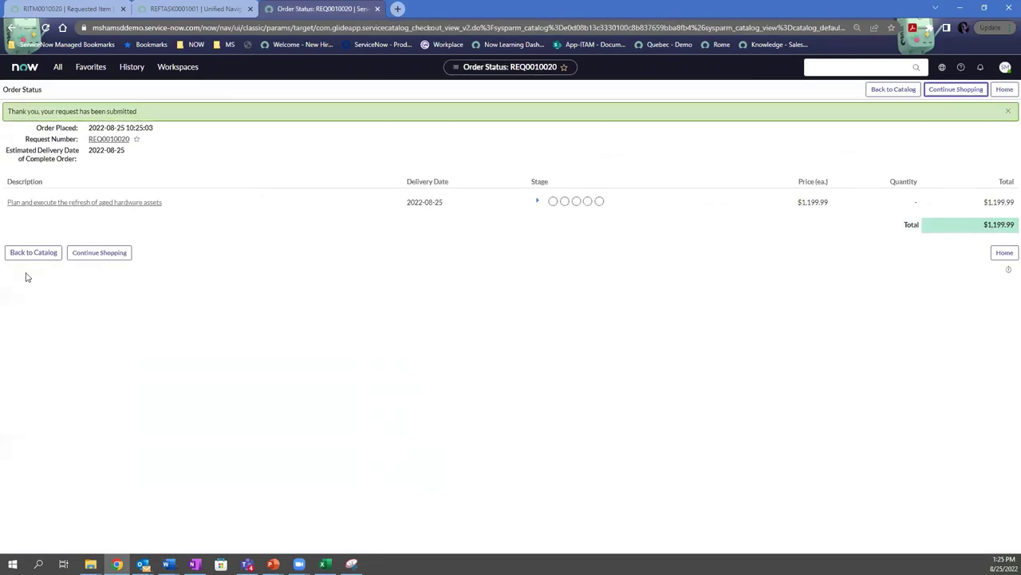
Step: Reopen the request and set the second approver's state to Approved in its approvers list
click(95, 139)
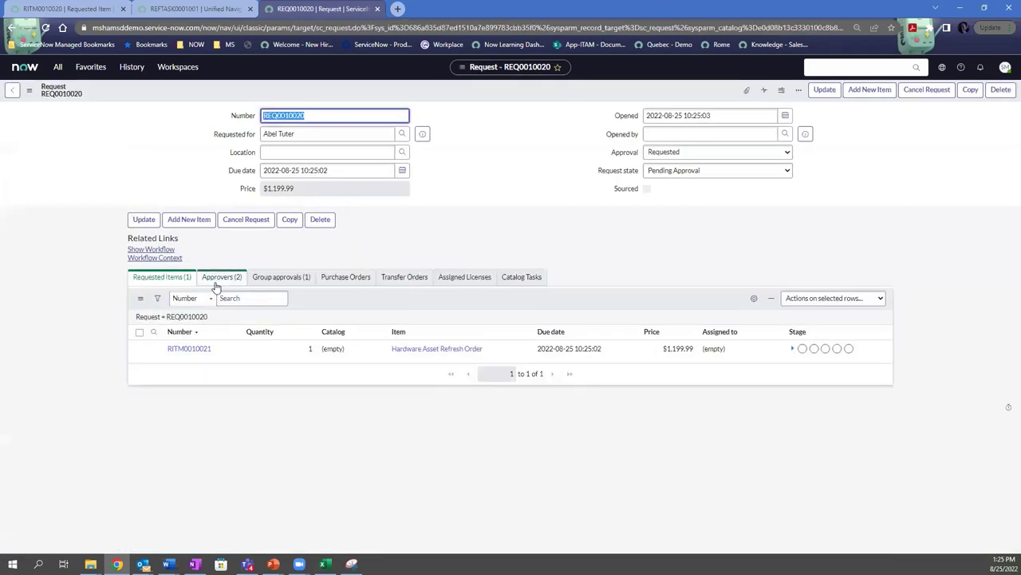
click(218, 279)
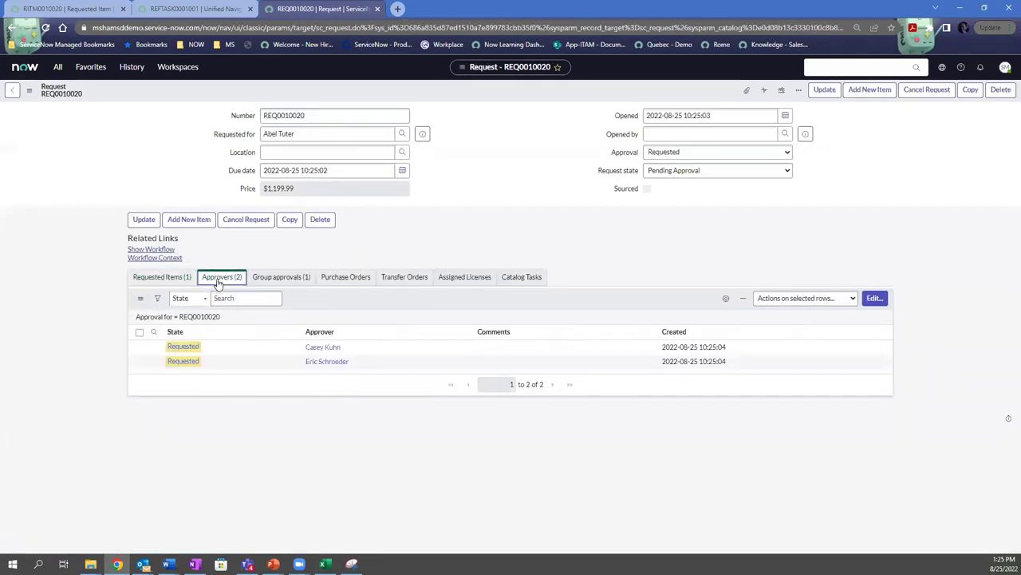
click(234, 364)
double_click(234, 364)
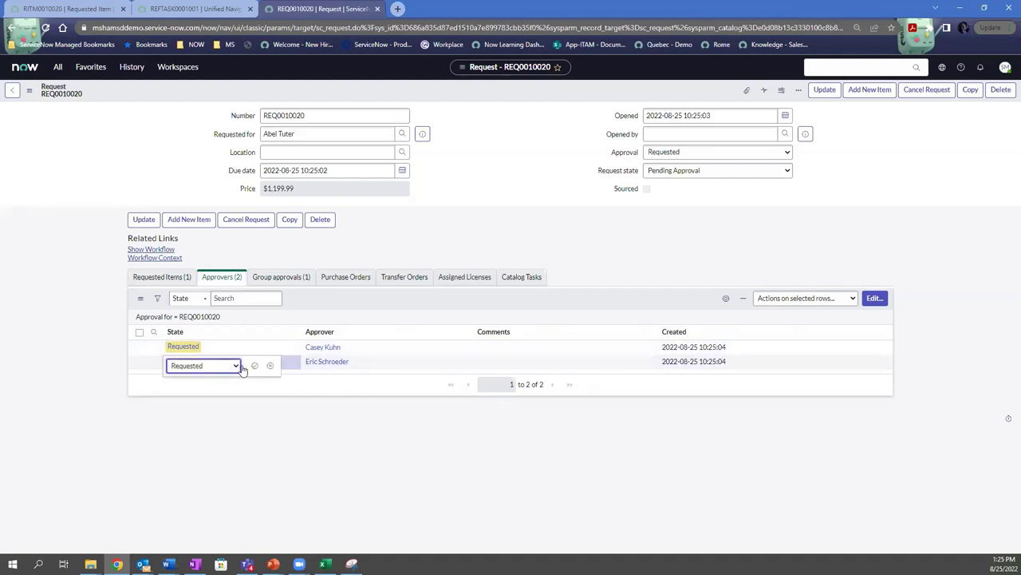
click(235, 366)
click(186, 397)
click(255, 365)
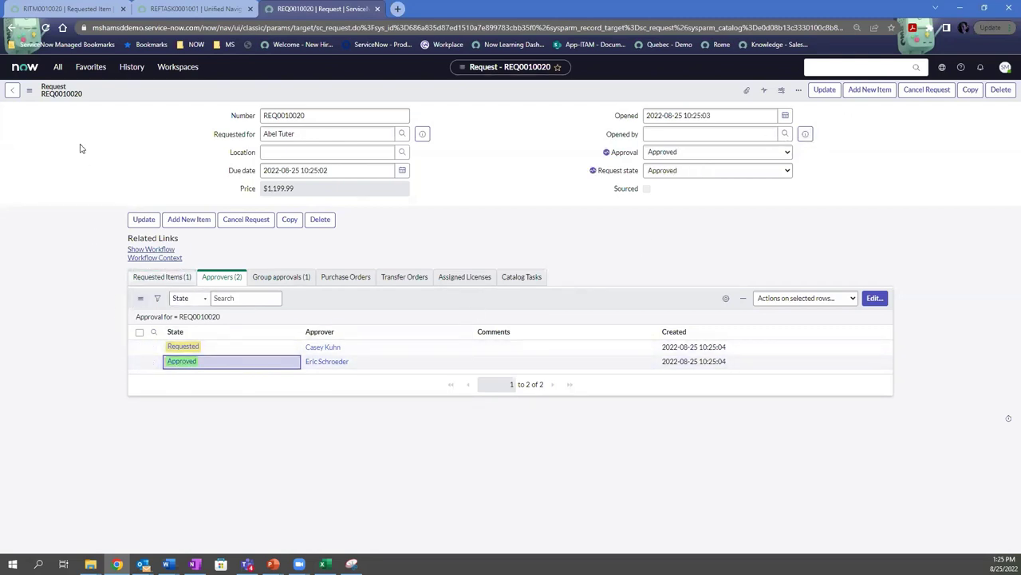
Step: Save the approved request and open its Source Request Items catalog task
click(30, 91)
mouse_move(58, 159)
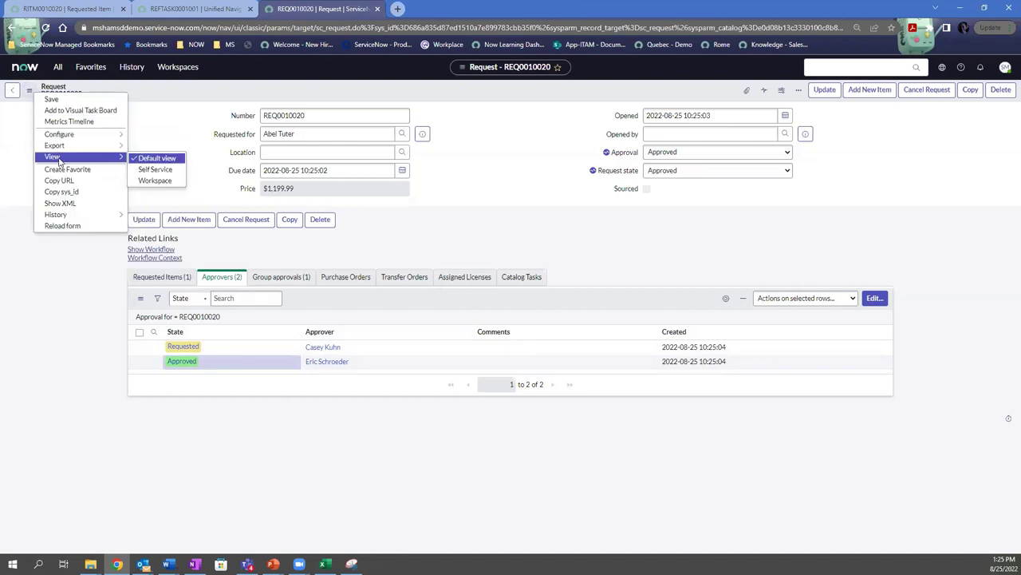
click(51, 99)
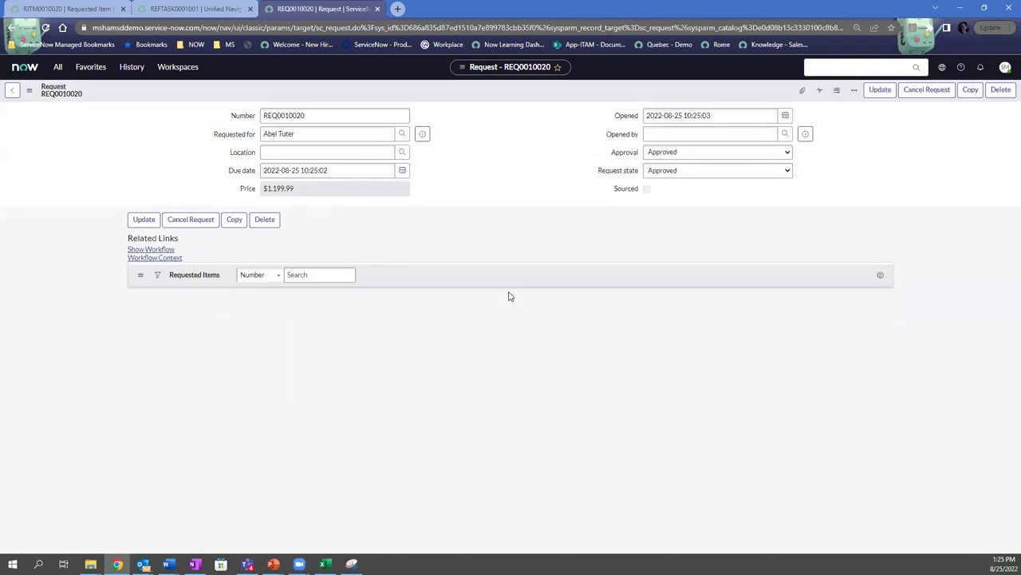
click(535, 277)
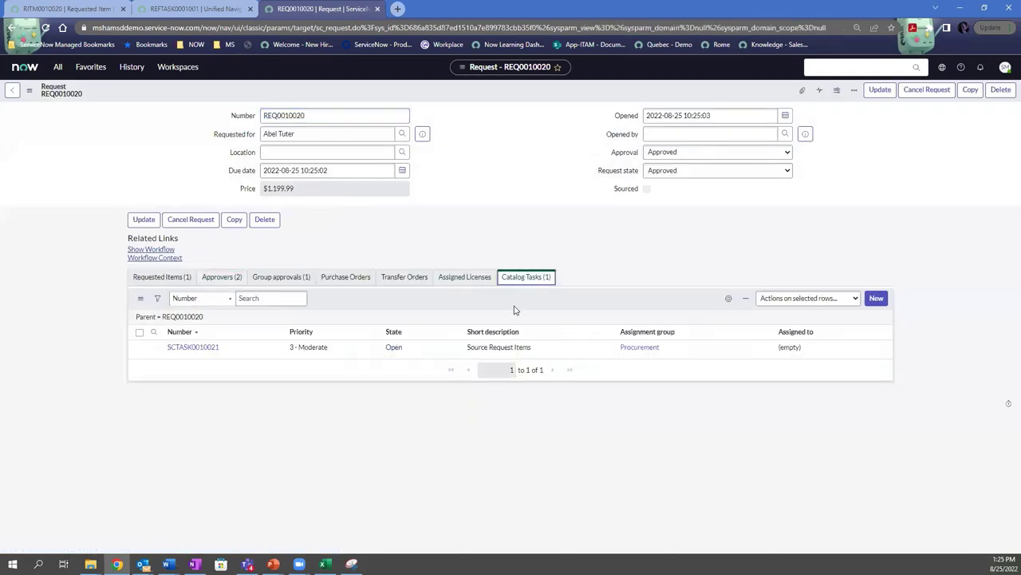
click(172, 349)
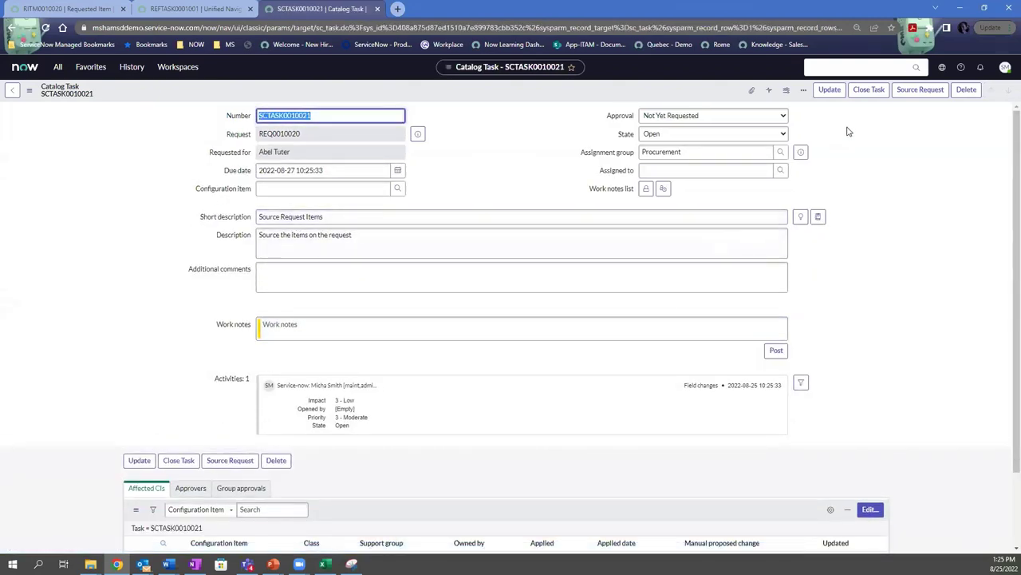
Step: Source the request by transferring 1 Apple Macbook Pro 15" MR962LL/A from San Diego South Warehouse to Southern California Warehouse, and submit it
click(911, 92)
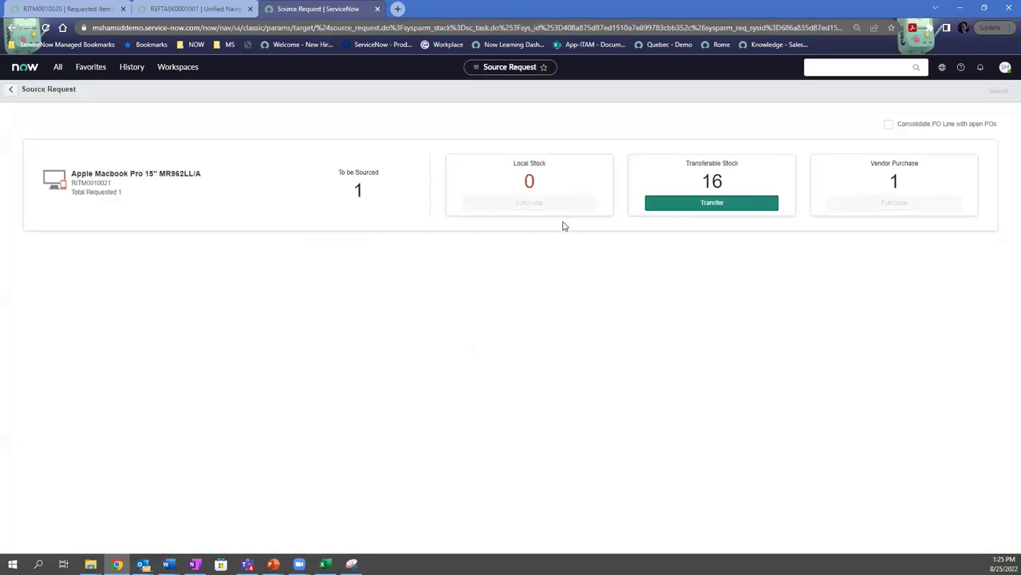
click(676, 205)
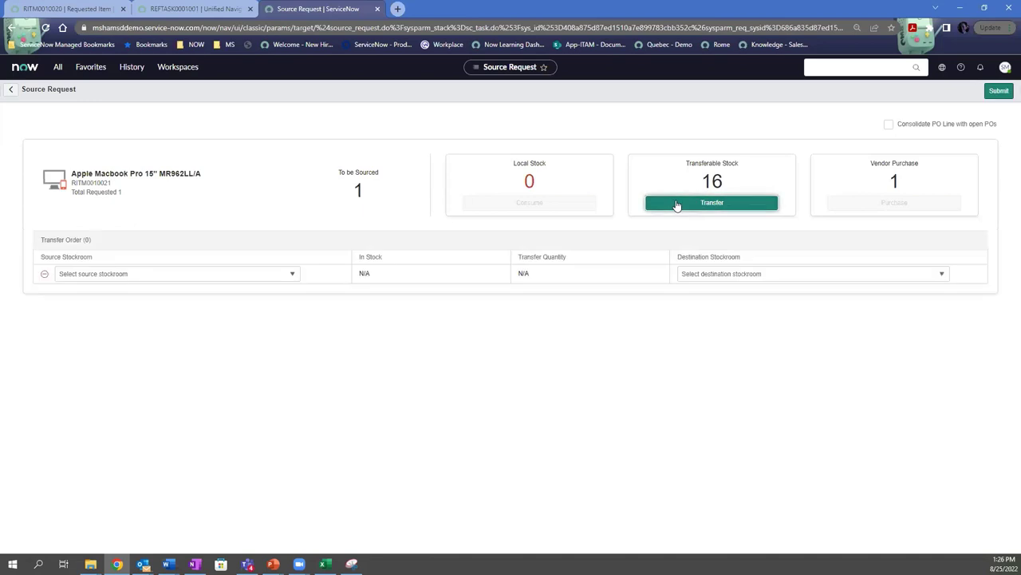
click(205, 276)
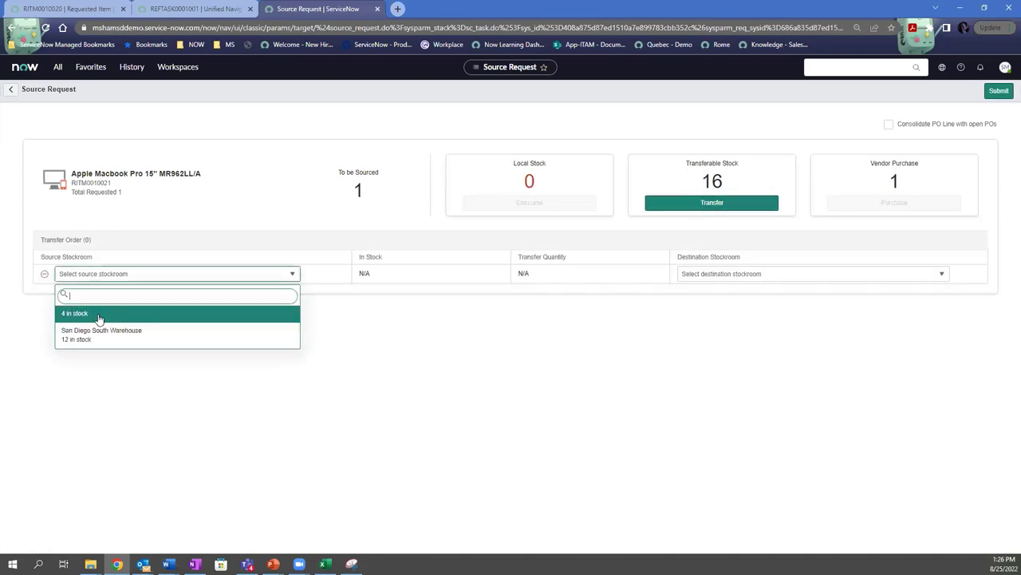
click(92, 333)
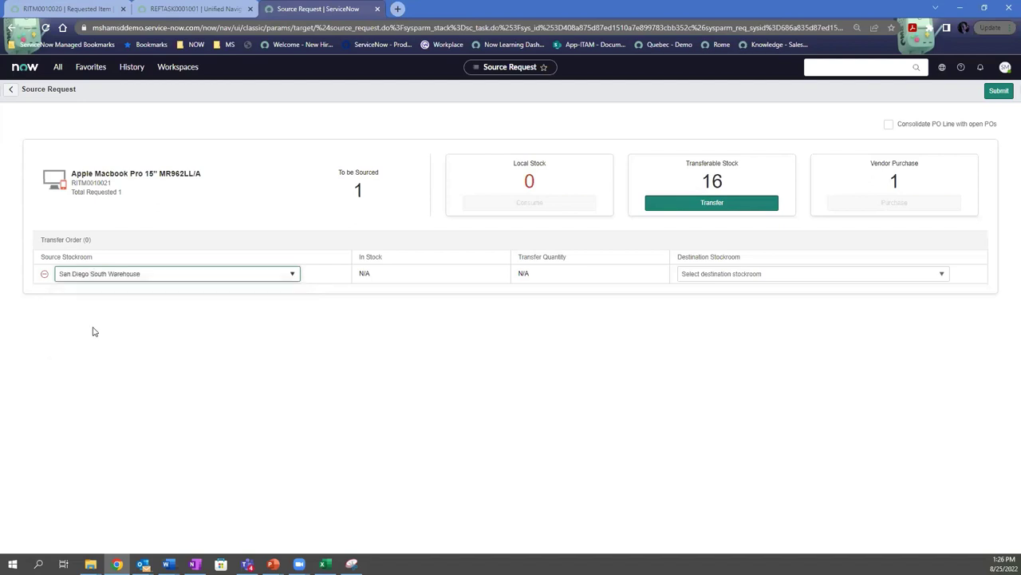
click(794, 280)
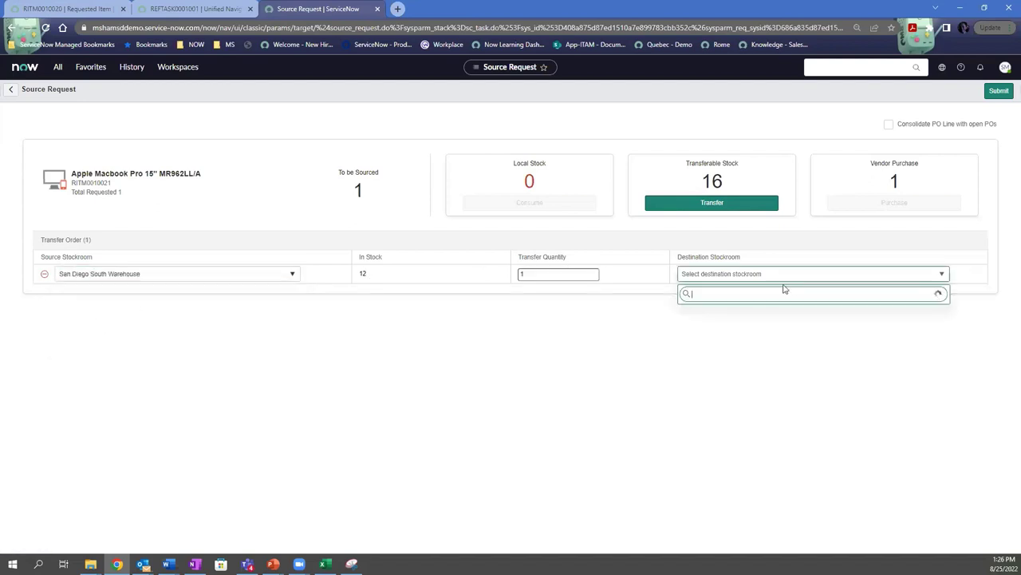
click(733, 393)
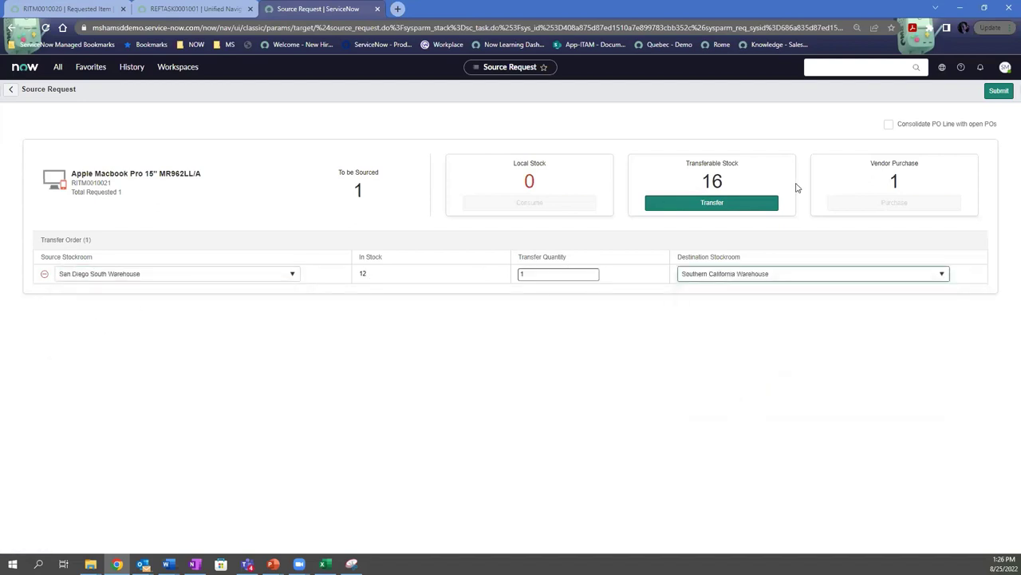
click(1000, 91)
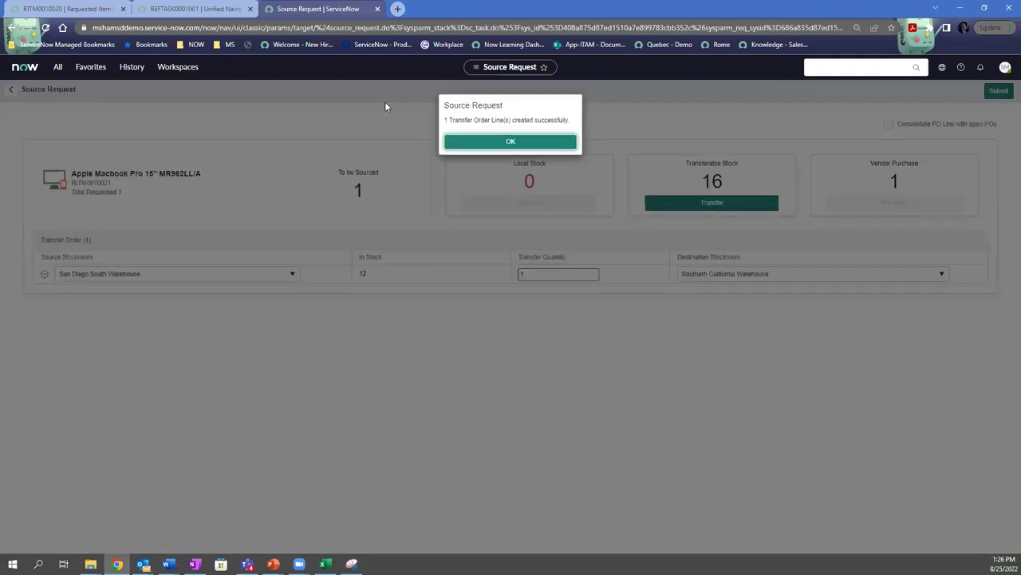
click(515, 142)
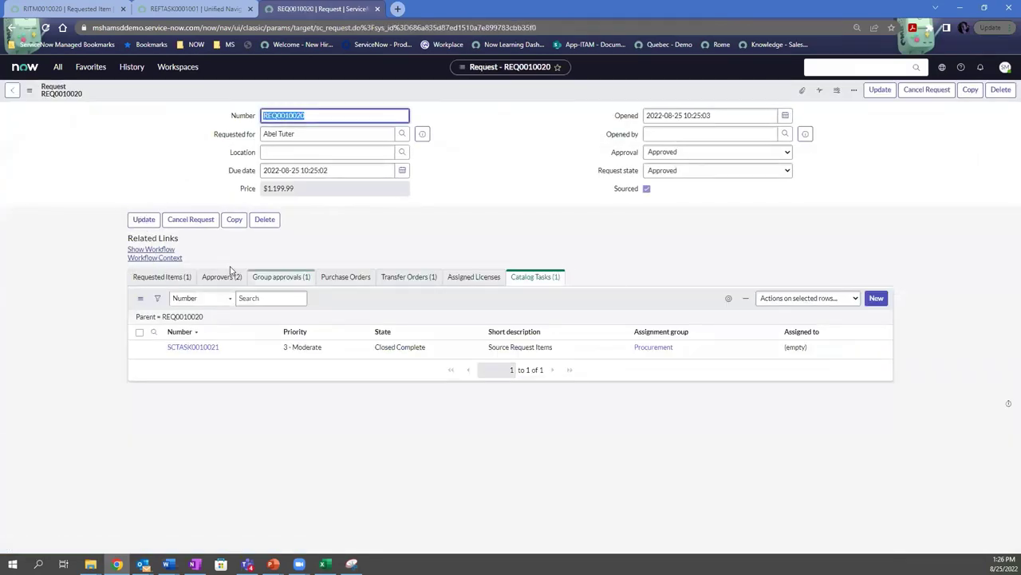
Step: Check the request's purchase orders and transfer orders, and expand the stages of its transfer order
click(329, 279)
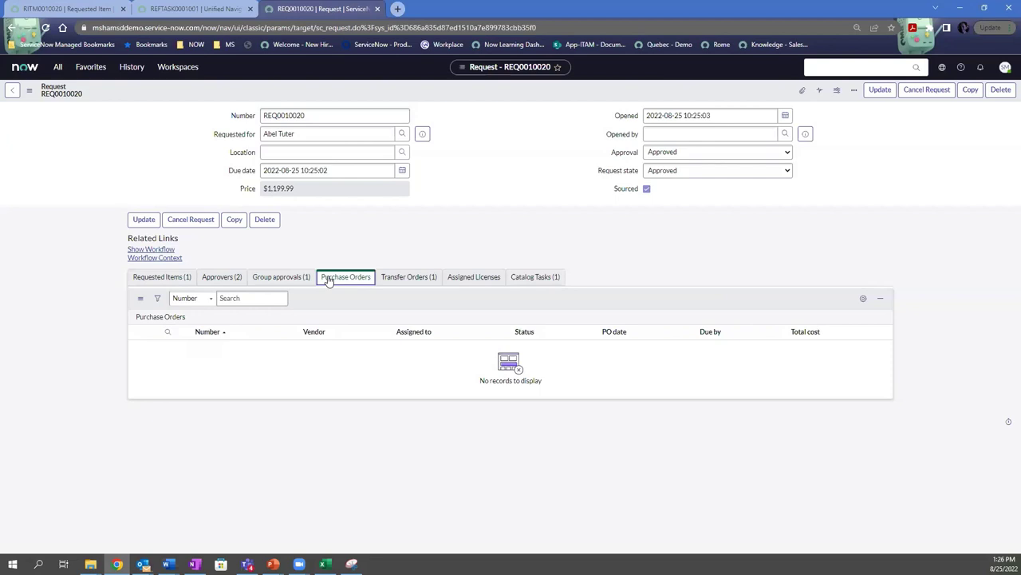
click(397, 285)
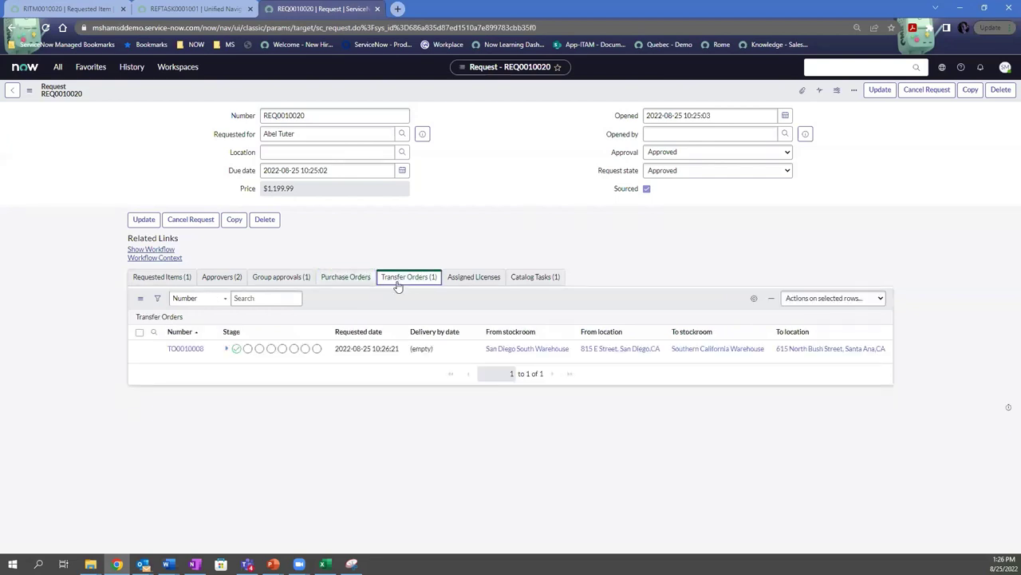
click(226, 349)
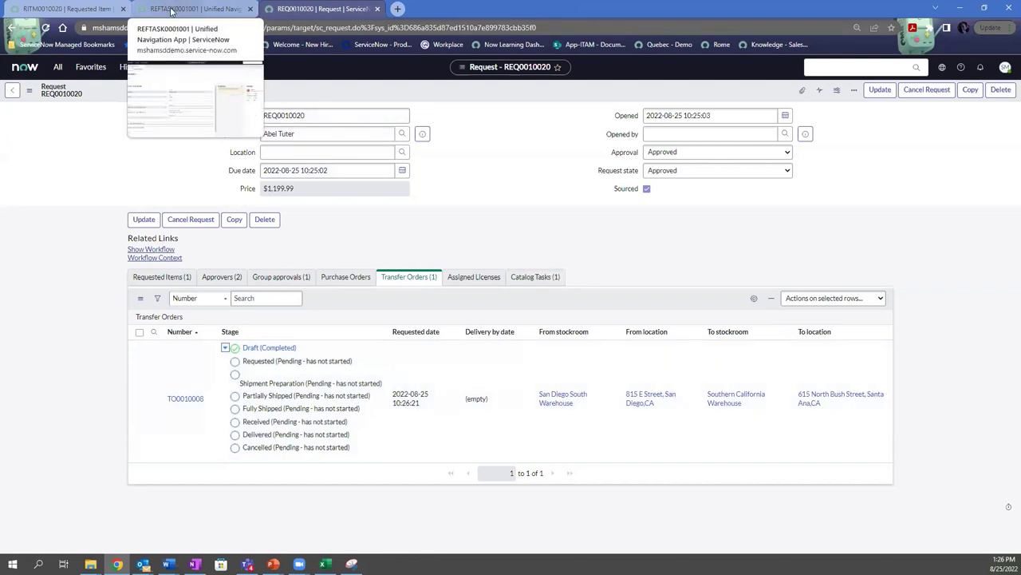
Step: Expand the stages of the hardware asset refresh line on the original requested item, and open that refresh line
click(57, 9)
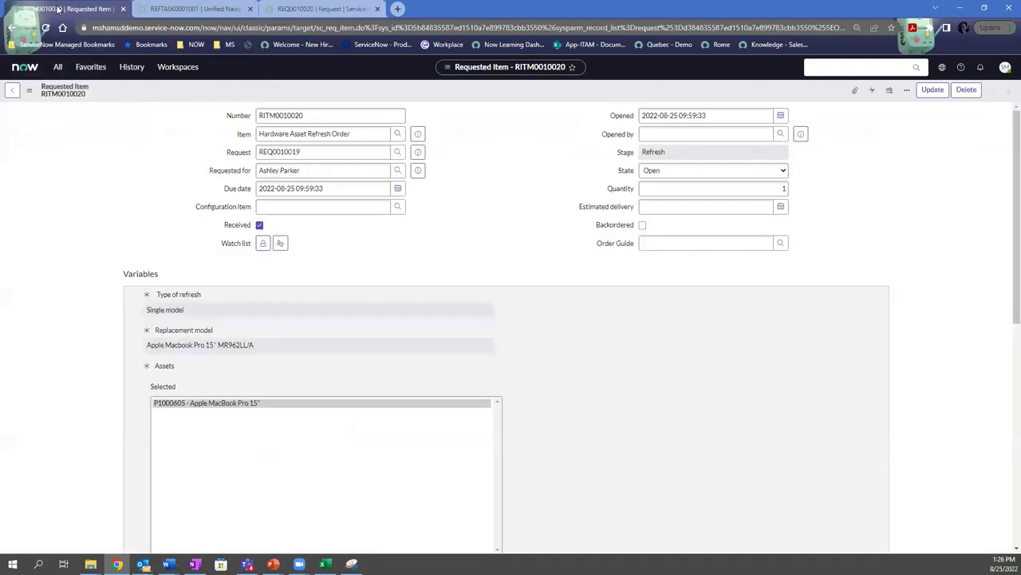
scroll(55, 232, down, 10)
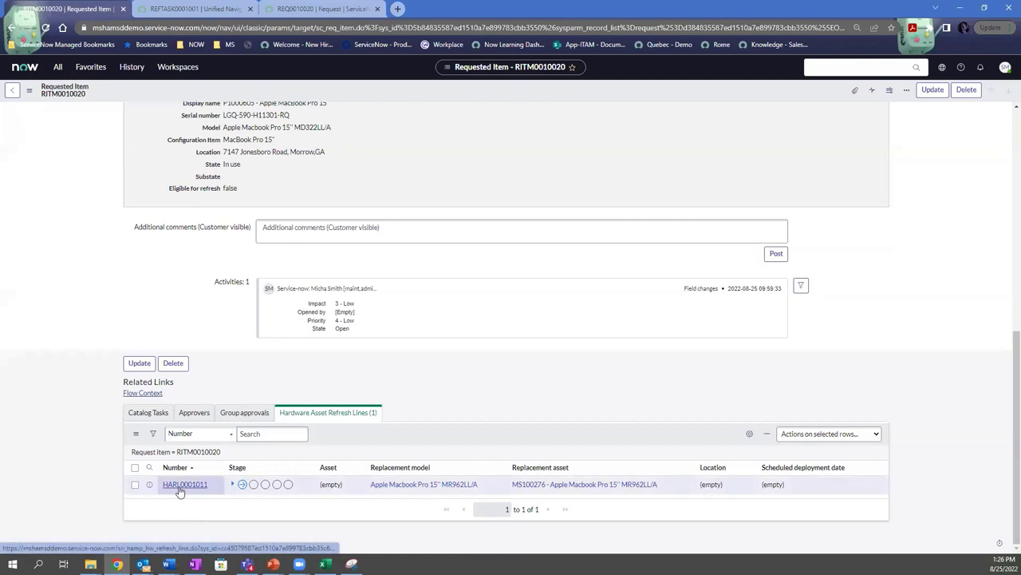
click(232, 483)
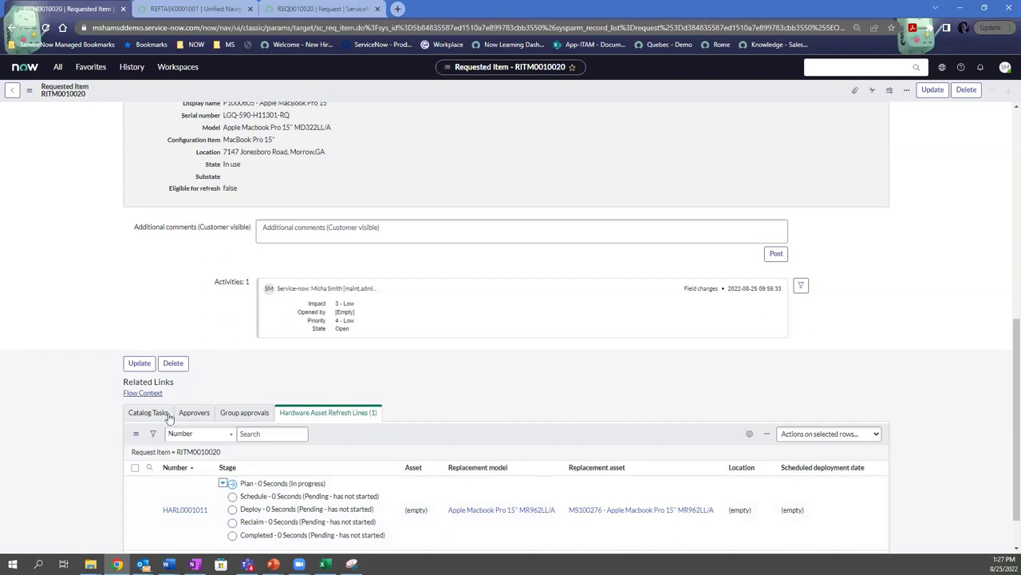
click(190, 510)
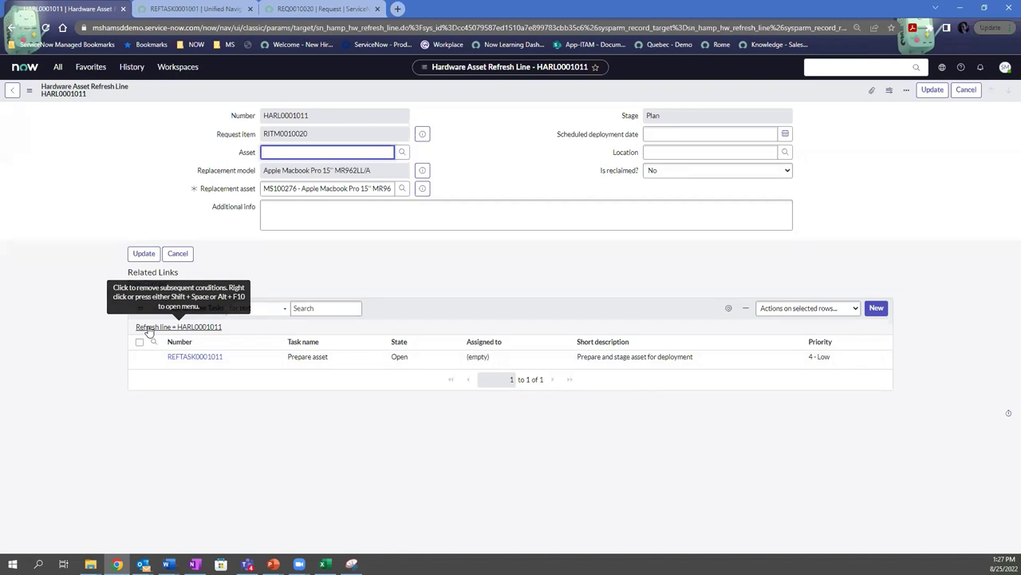
Step: Reopen the hardware asset refresh line from the recently visited records and examine its Prepare asset task, including the assignment fields
click(12, 89)
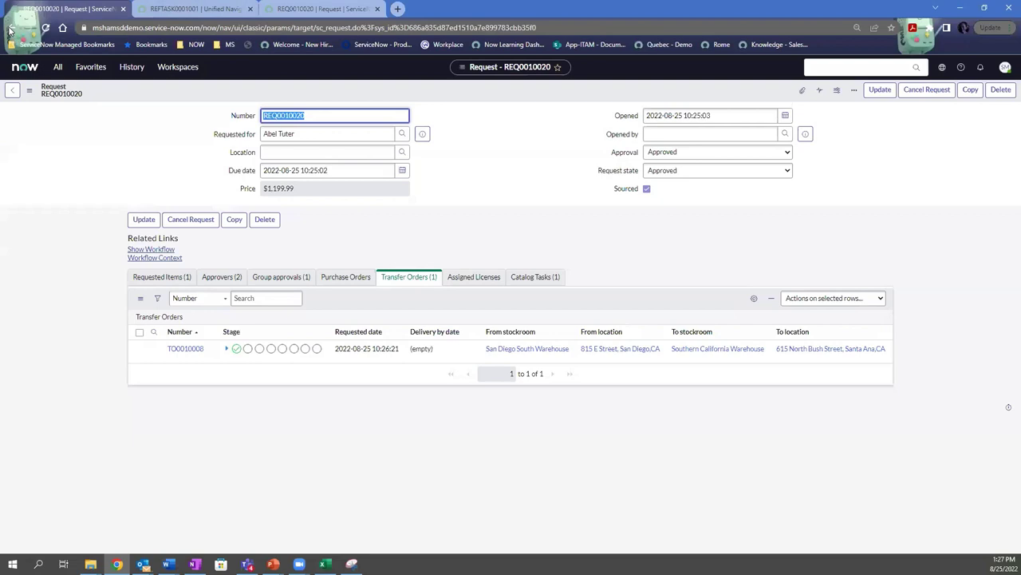
click(131, 67)
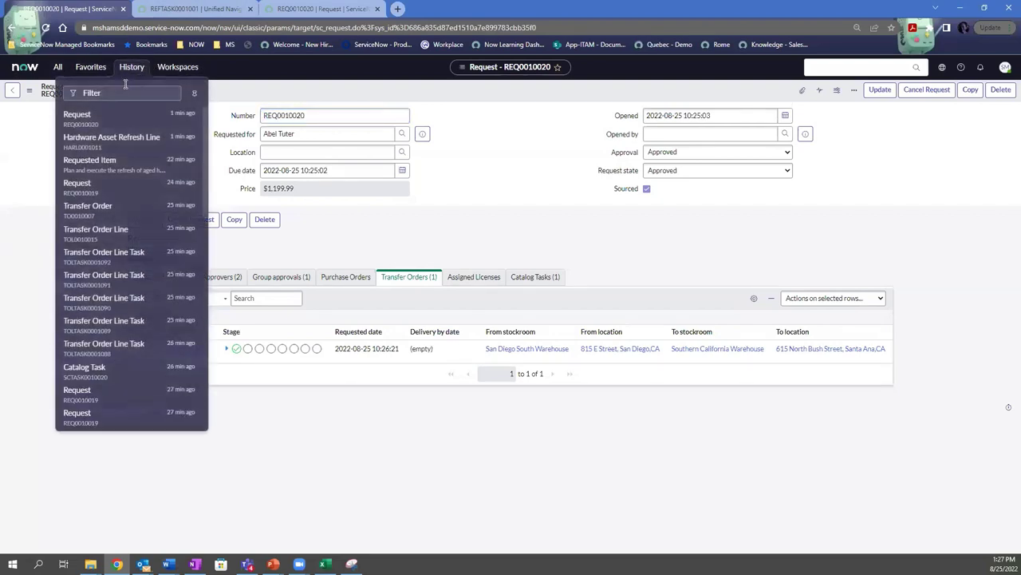
click(111, 142)
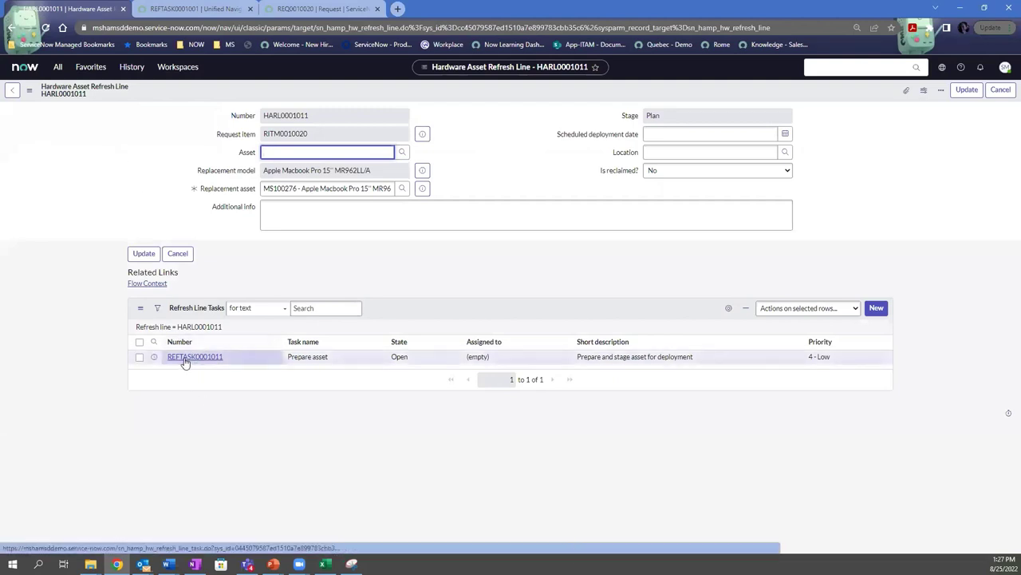
double_click(187, 360)
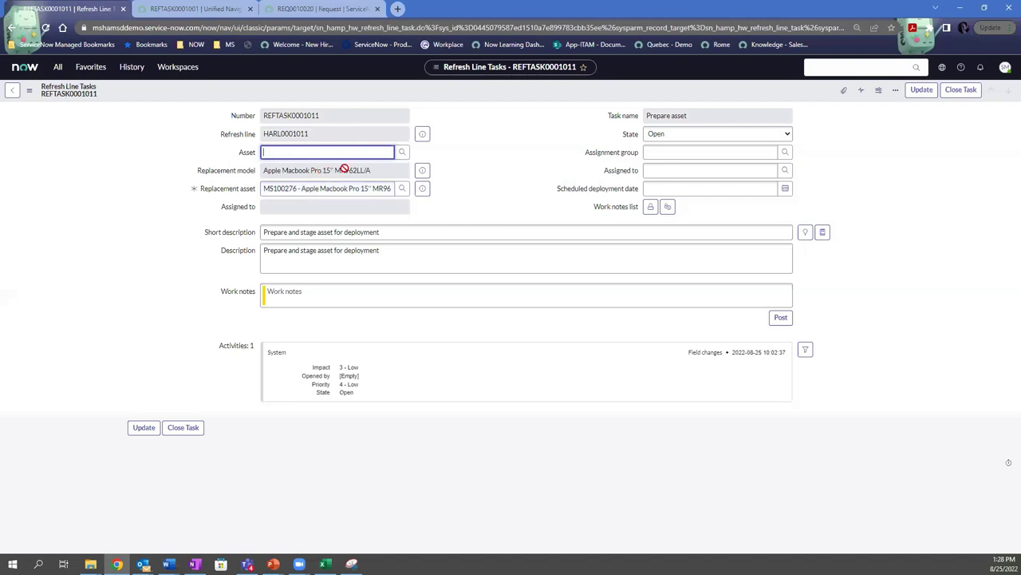
click(688, 170)
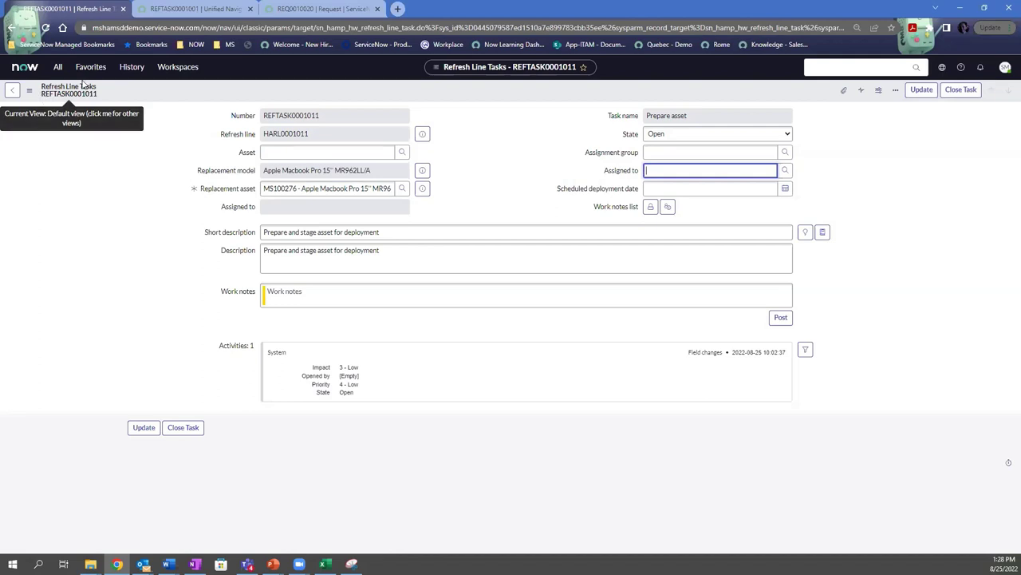
Step: Return to the refresh line and preview its request item to examine the refresh variables and sourcing set
click(423, 136)
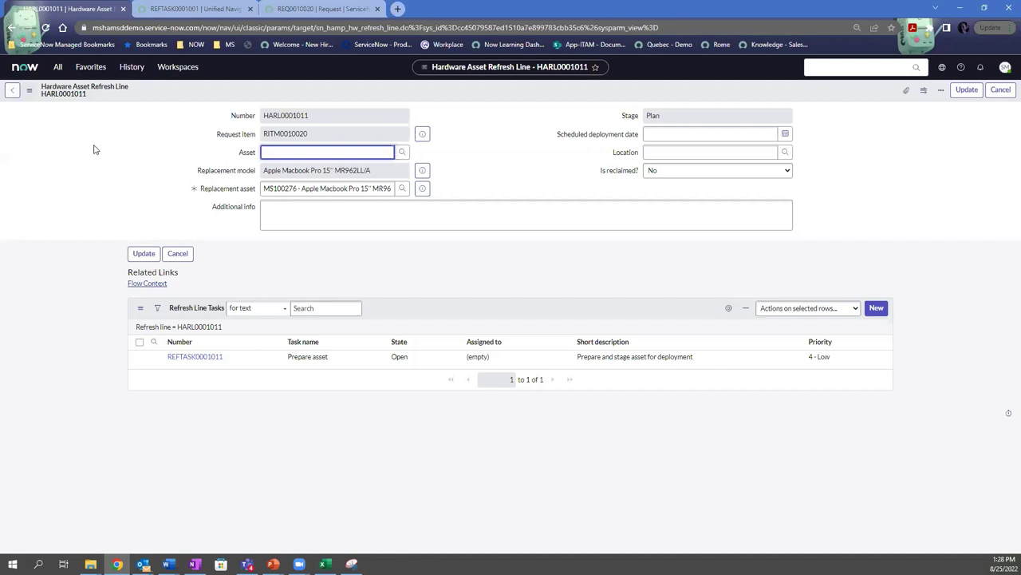
click(423, 135)
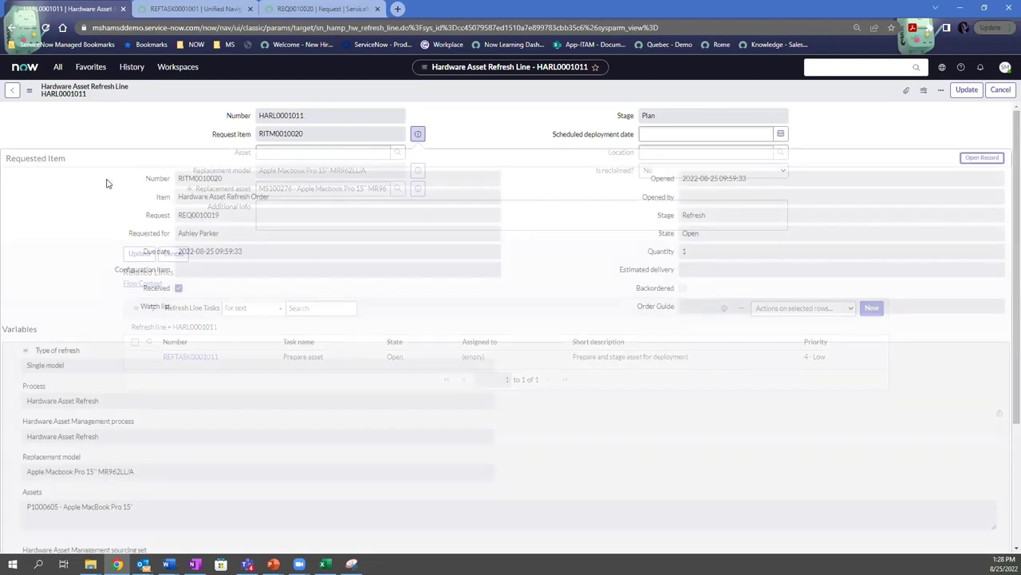
scroll(85, 195, down, 2)
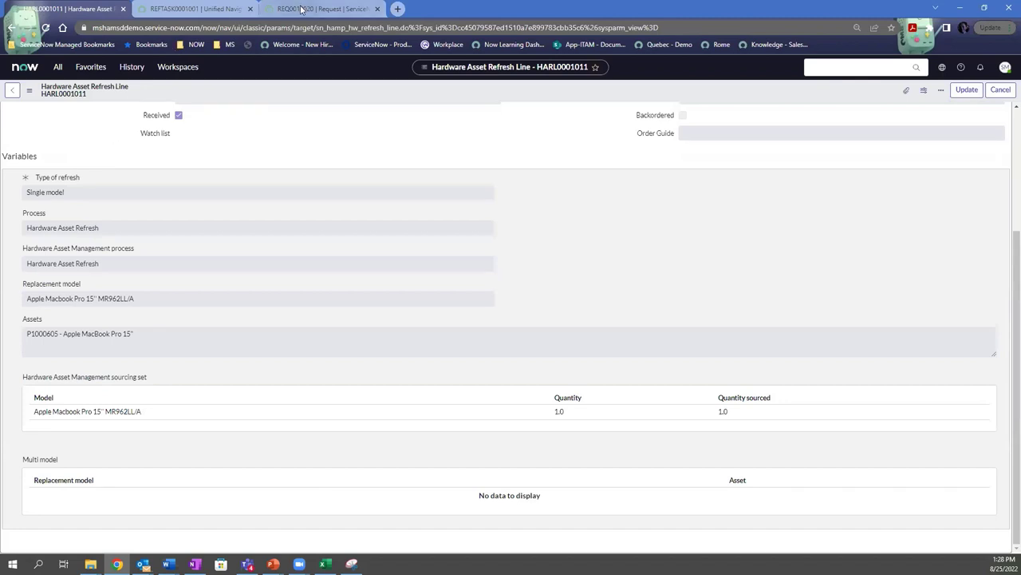
Step: Reload the asset tasks list in Hardware Asset Workspace, browse it to the third page, and return to the asset estate overview
click(200, 9)
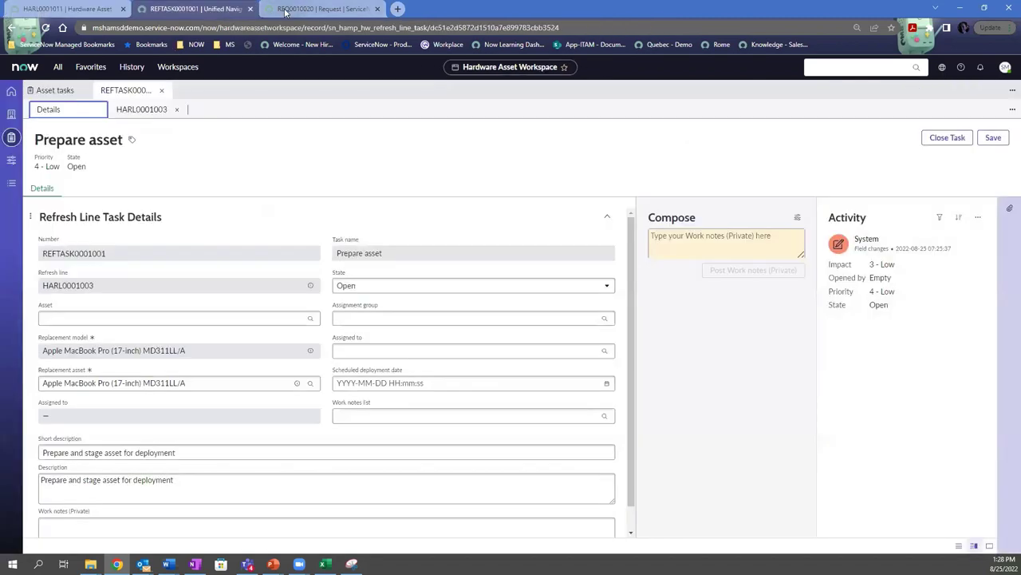
click(49, 90)
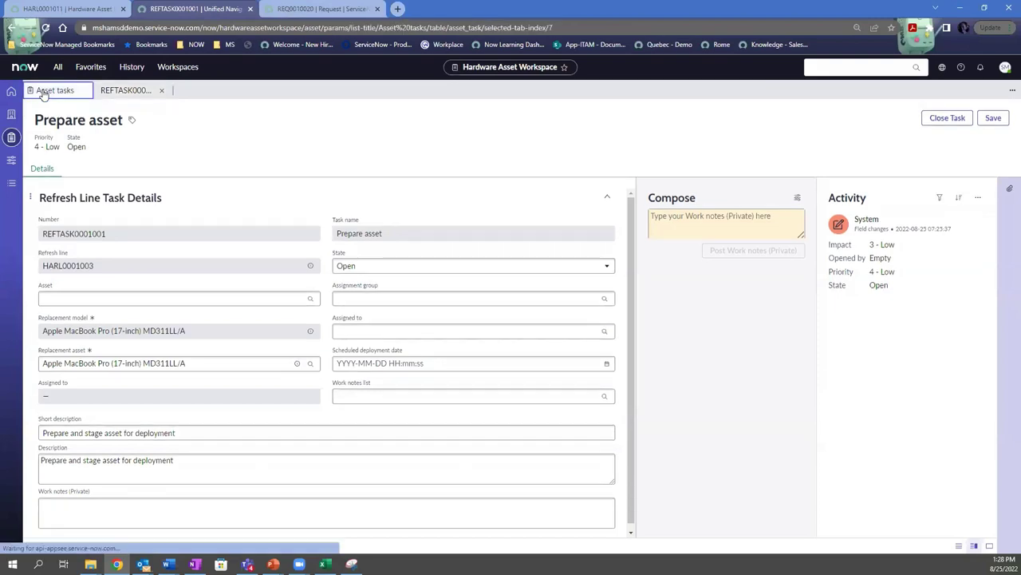
right_click(152, 348)
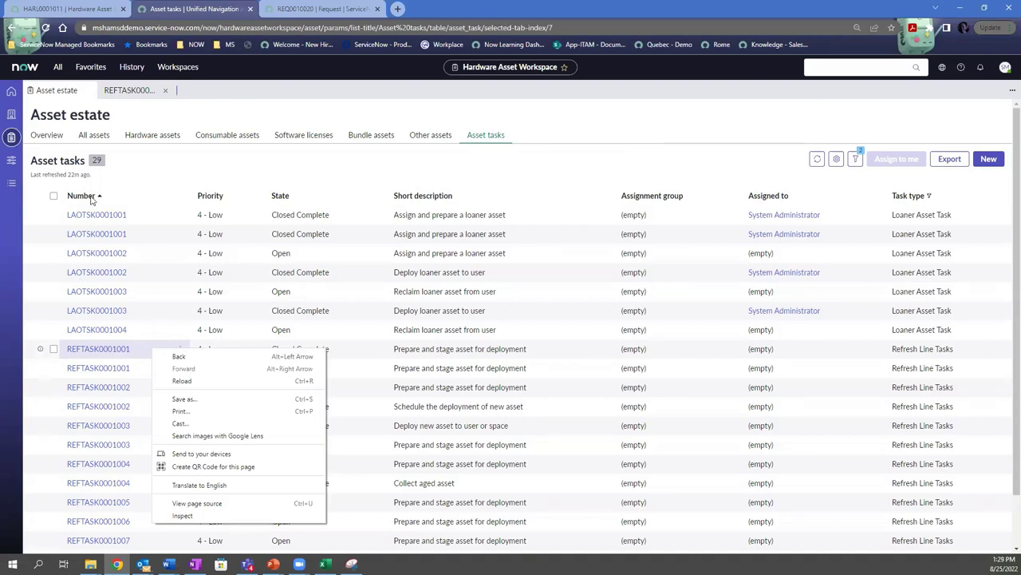
click(46, 136)
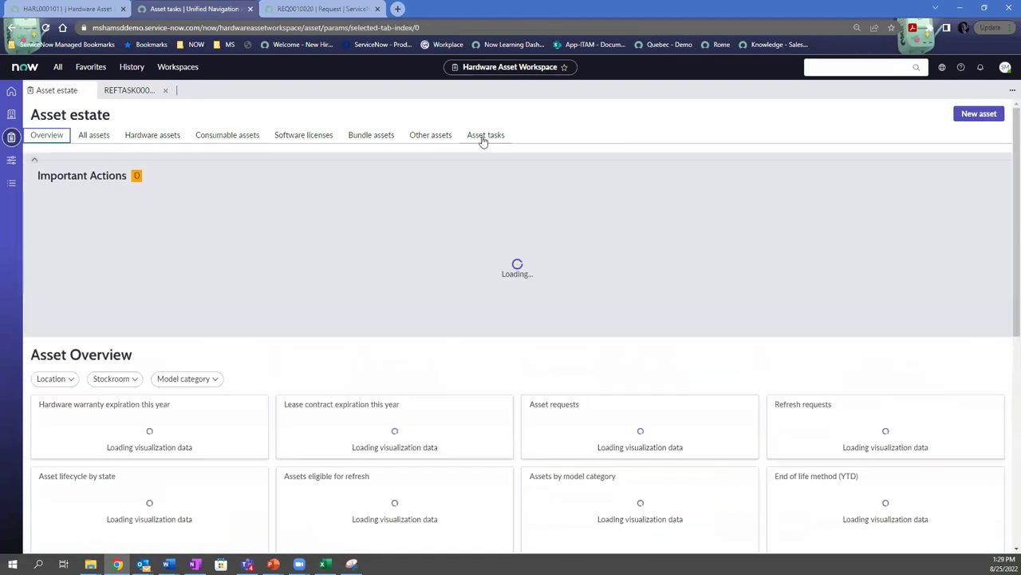
click(484, 136)
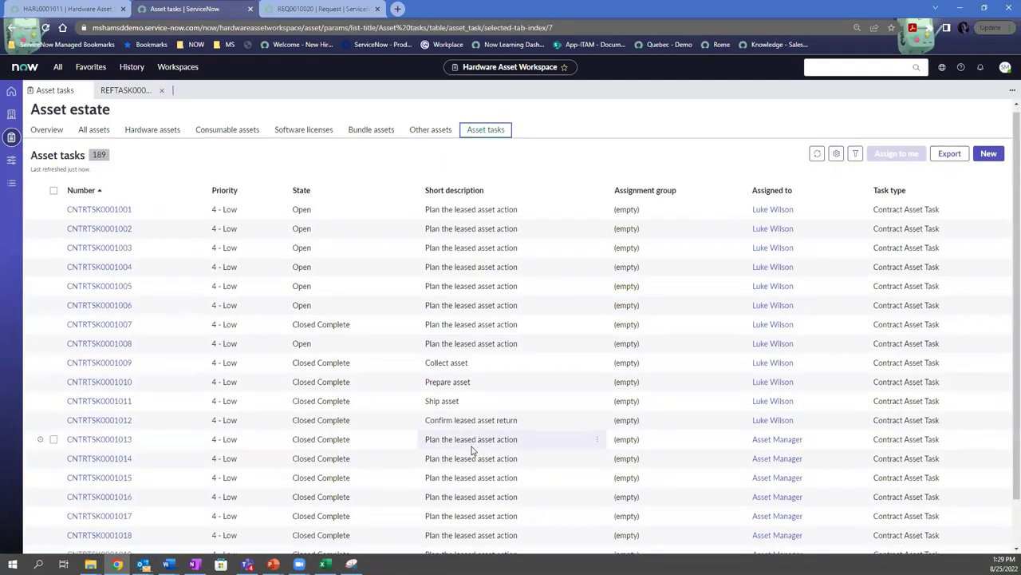
scroll(474, 494, down, 2)
click(474, 541)
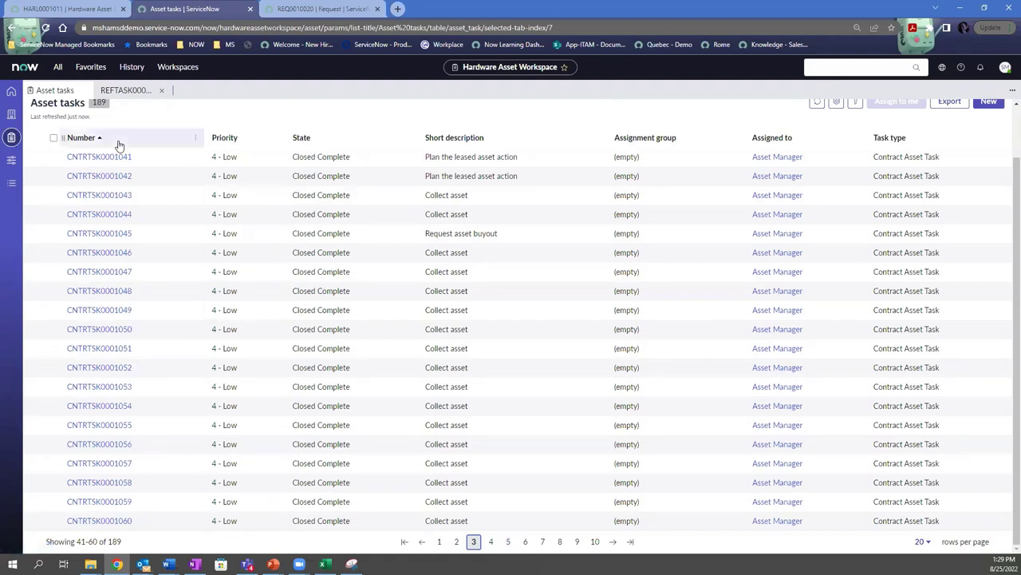
scroll(102, 163, up, 2)
click(46, 136)
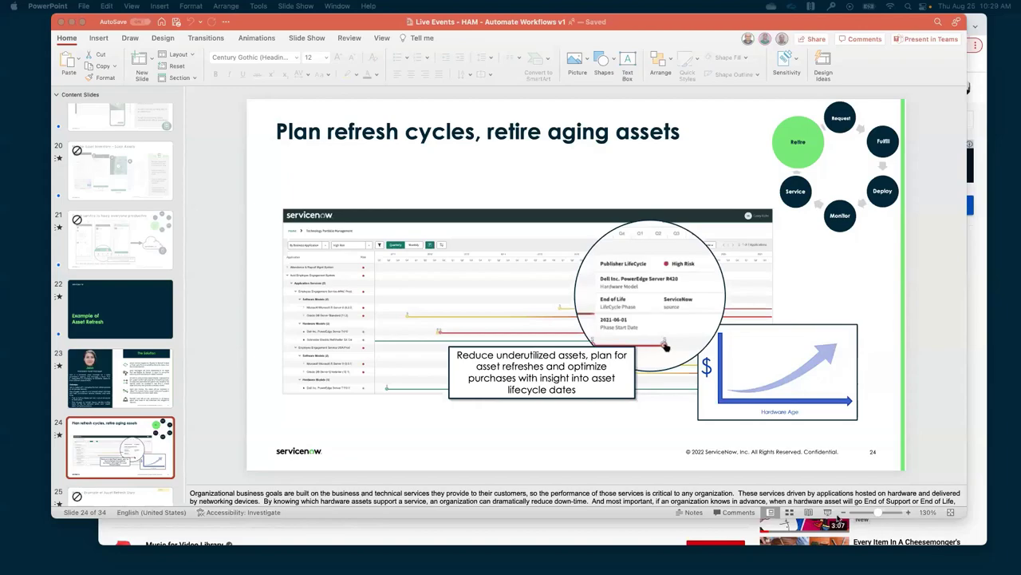
Step: Switch to PowerPoint and start presenting from the "Plan refresh cycles, retire aging assets" slide
click(828, 513)
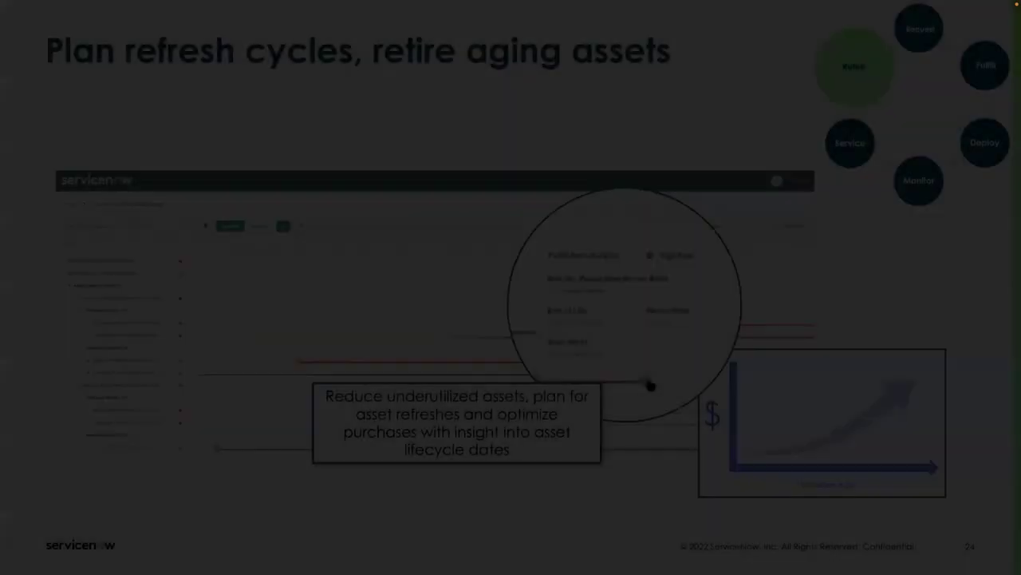
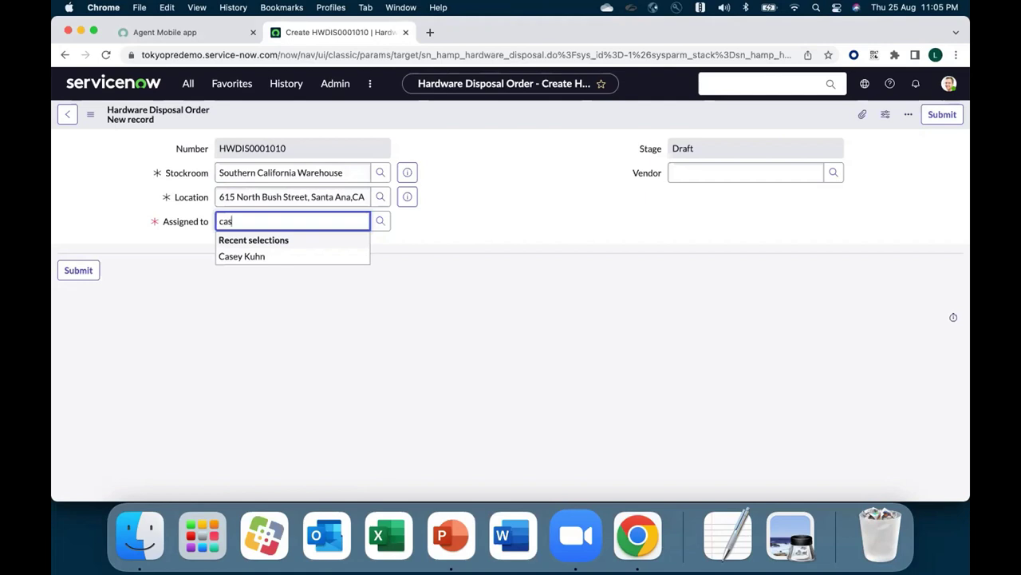
Step: Fill in the assignee's name on the new hardware disposal order for Southern California Warehouse and submit the order
text(y)
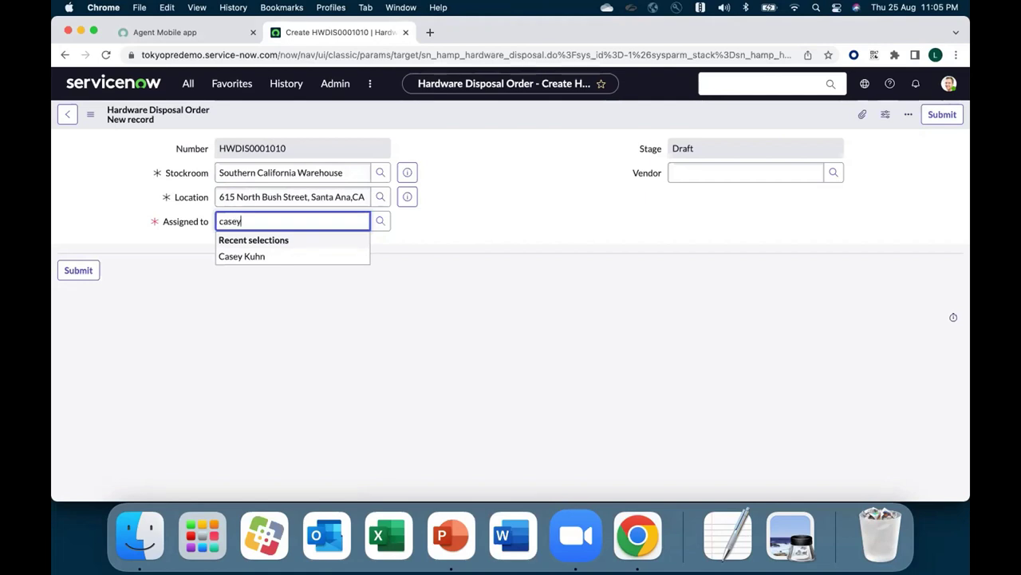
click(290, 256)
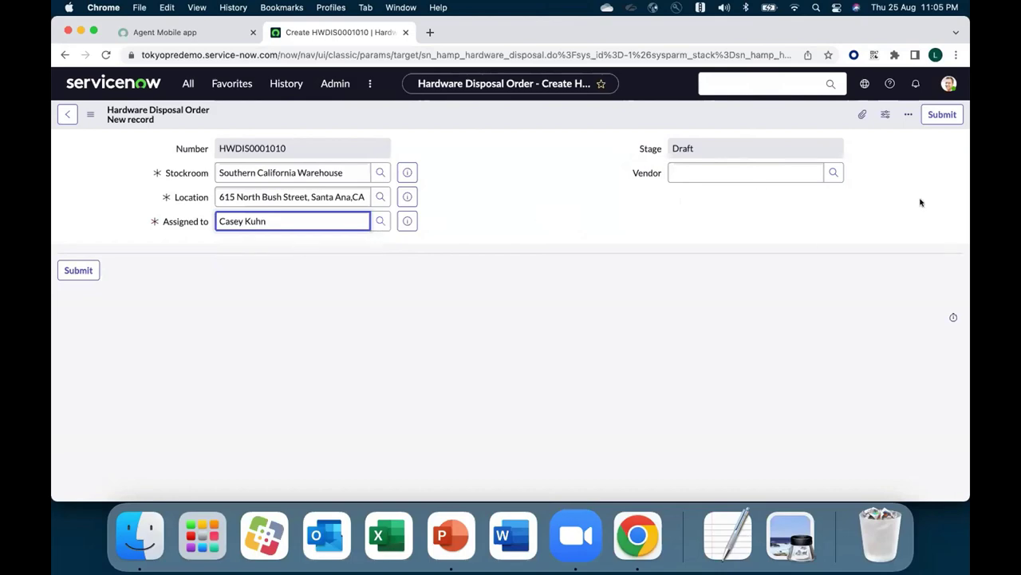
click(941, 116)
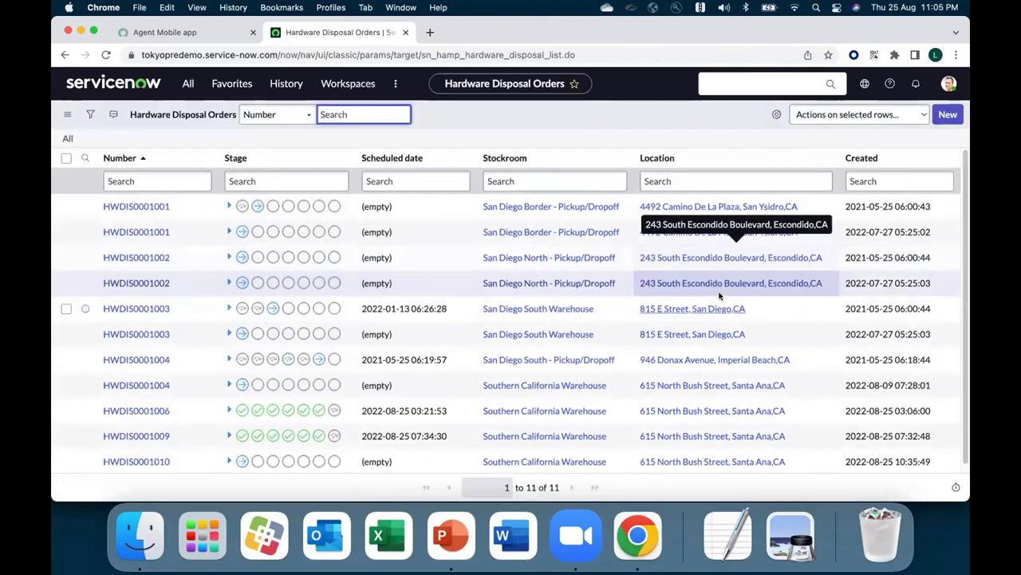
Step: Expand the stages of the newly submitted hardware disposal order, then open it to its planned assets and disposal tasks
scroll(196, 403, down, 1)
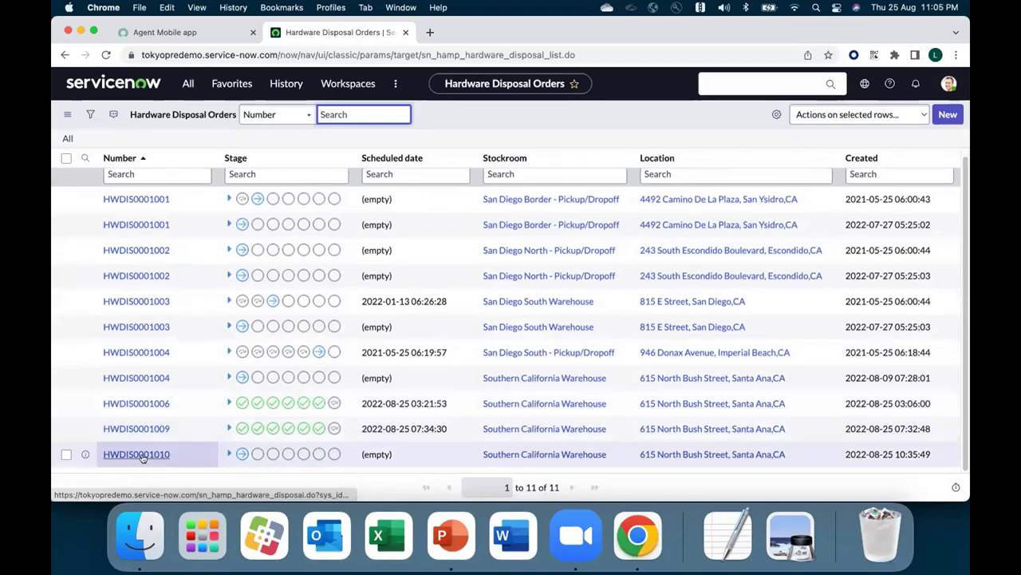
click(229, 453)
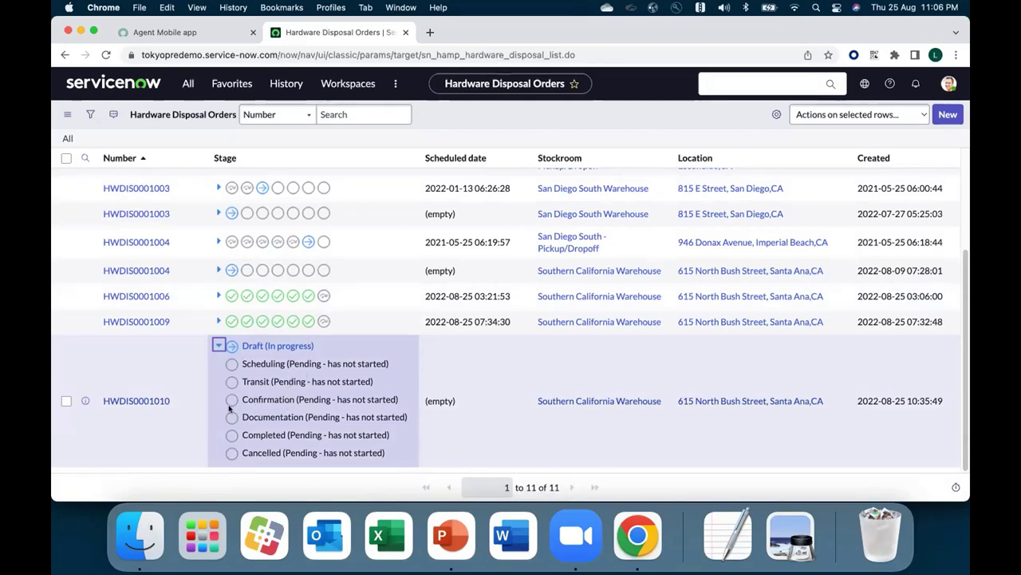
click(169, 401)
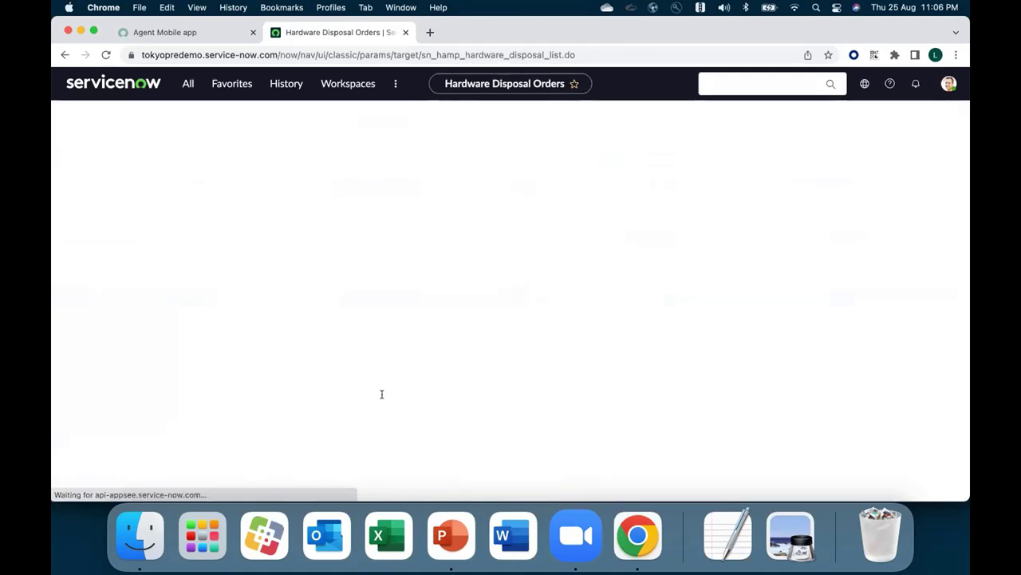
scroll(177, 357, down, 5)
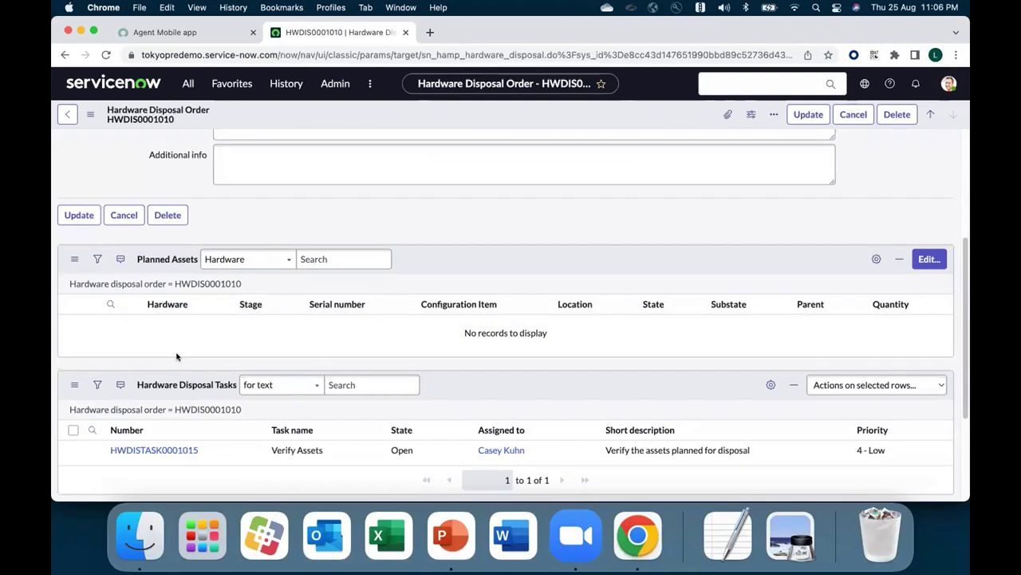
scroll(177, 357, down, 2)
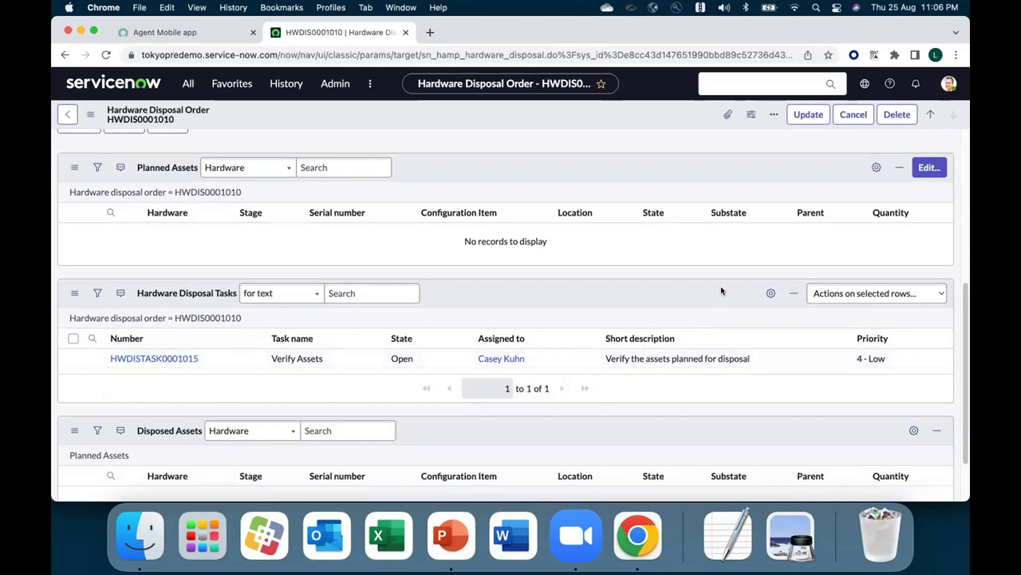
Step: Edit the order's planned assets, remove the Substate condition, and run the filter for in-stock assets in the Southern California Warehouse
click(927, 171)
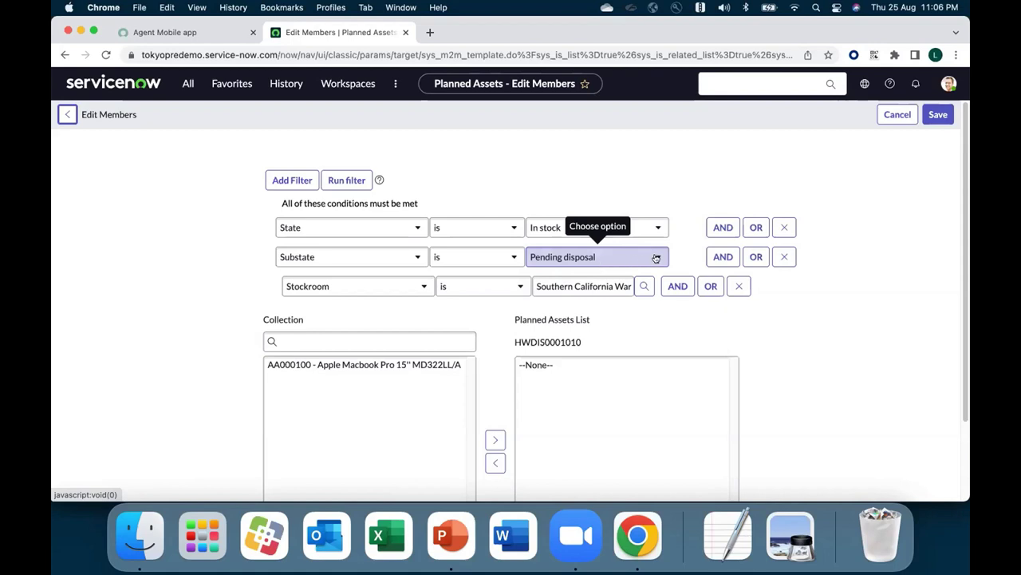
click(783, 257)
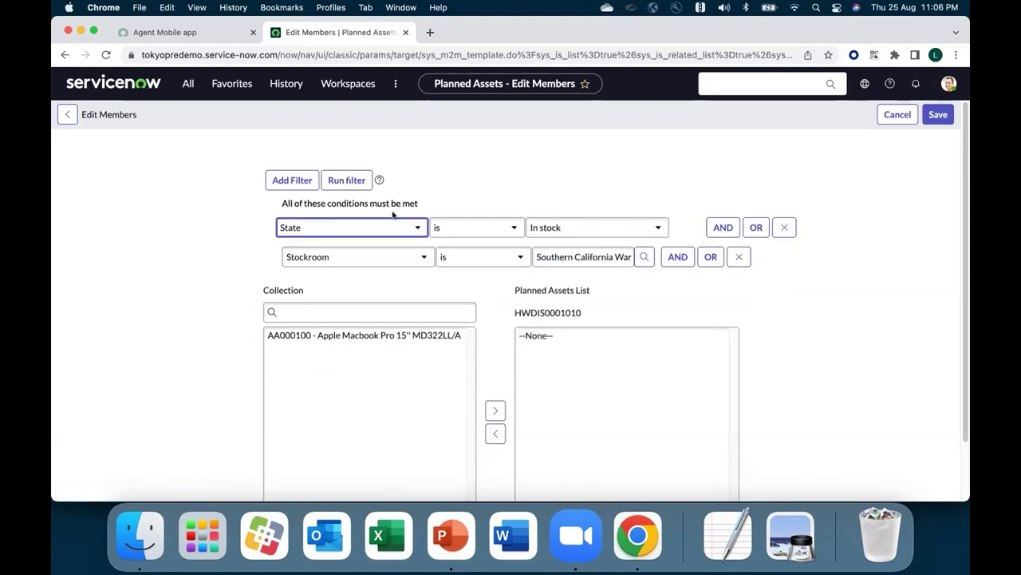
click(343, 180)
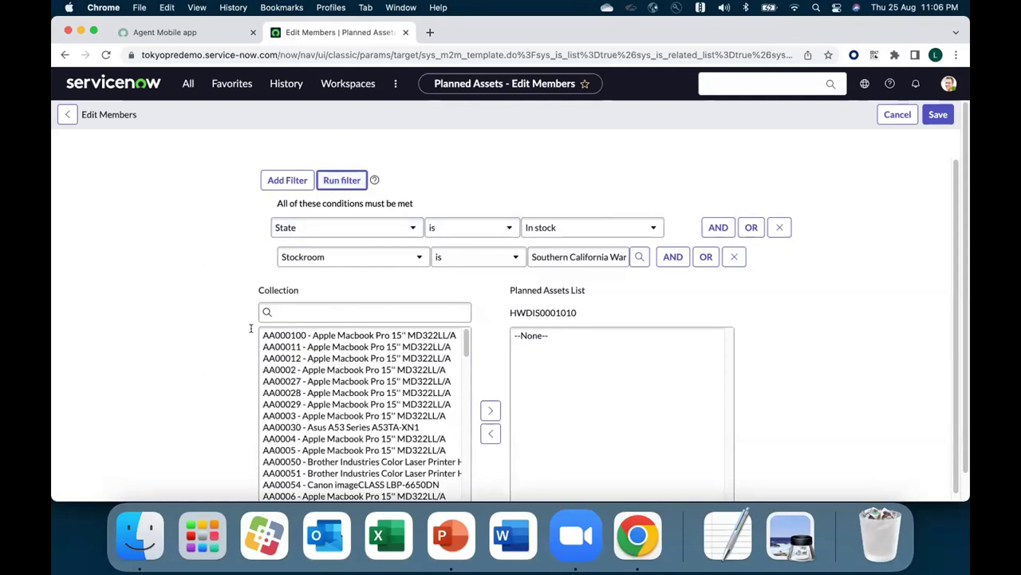
Step: Add AA00029 - Apple Macbook Pro 15'' MD322LL/A to the disposal order's planned assets list and save the change
click(412, 229)
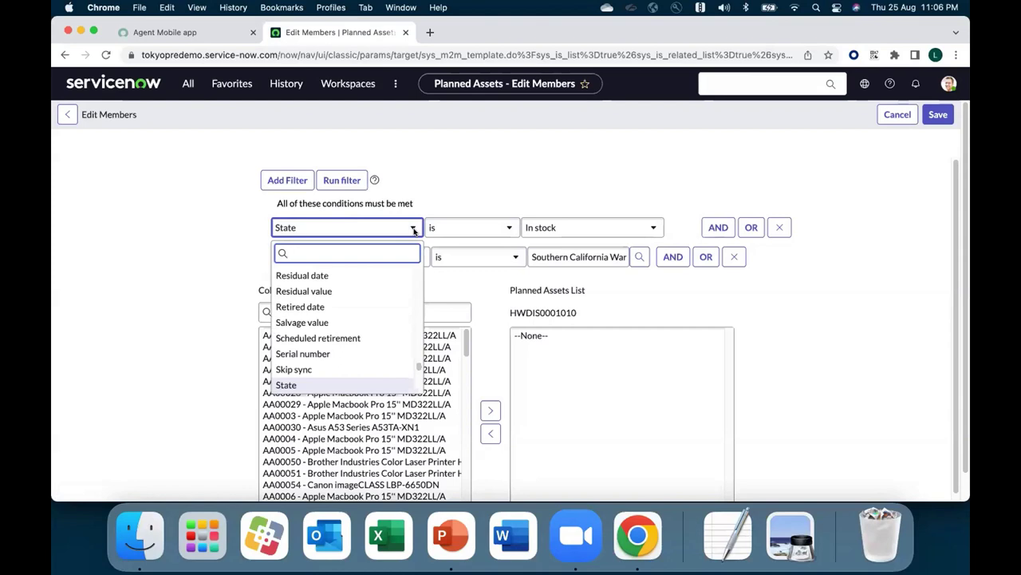
click(456, 188)
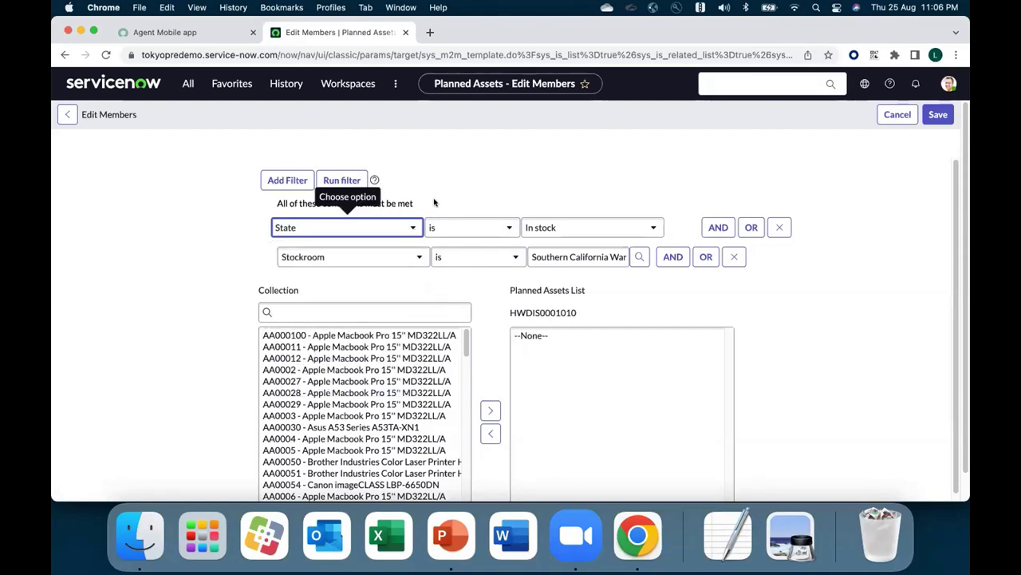
scroll(205, 406, down, 1)
click(341, 364)
key(super+a)
click(341, 363)
click(491, 372)
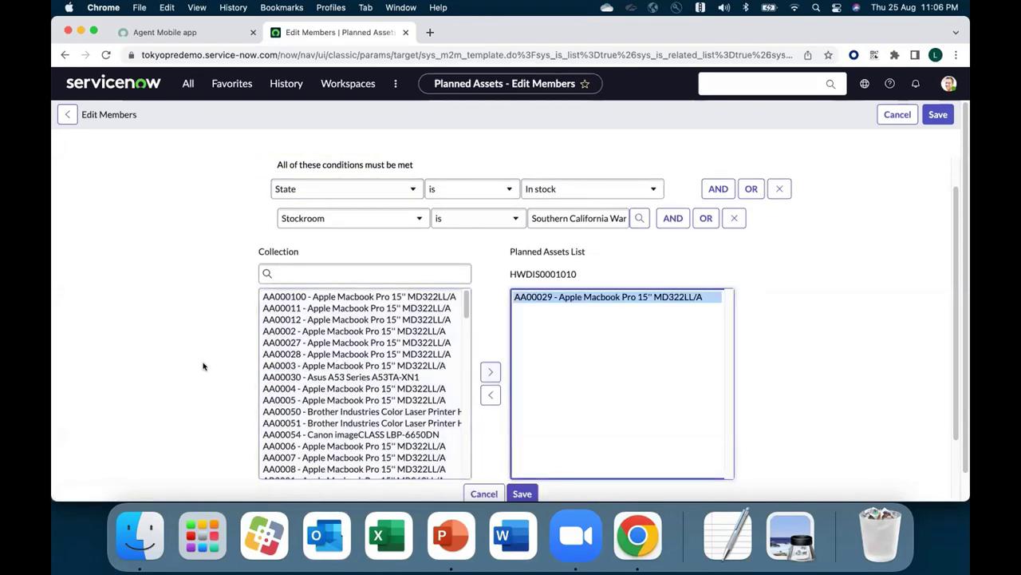
scroll(204, 367, down, 2)
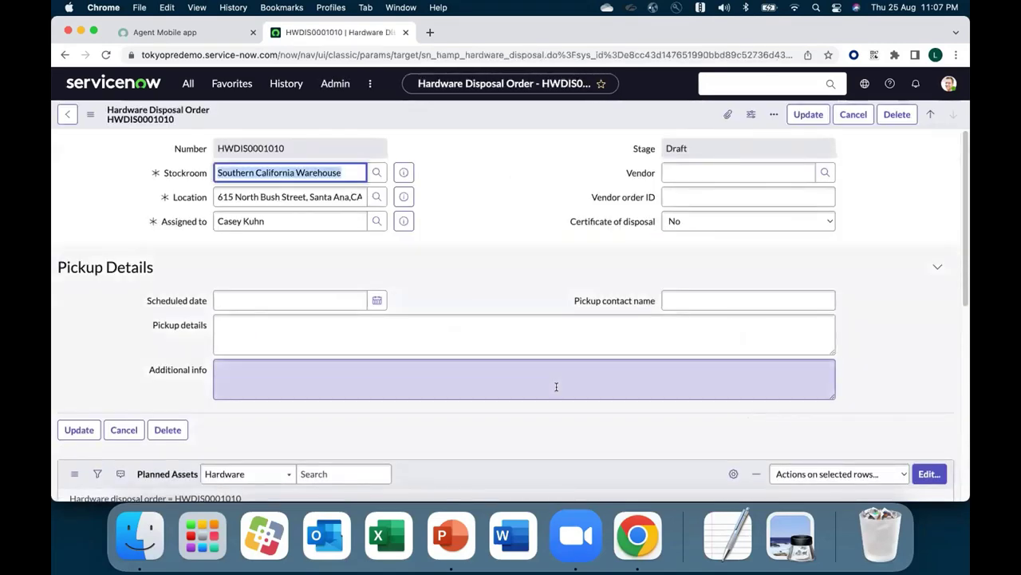
Step: Open the order's Verify Assets task, mark the planned Macbook Pro as verified, and close the task
scroll(556, 386, down, 5)
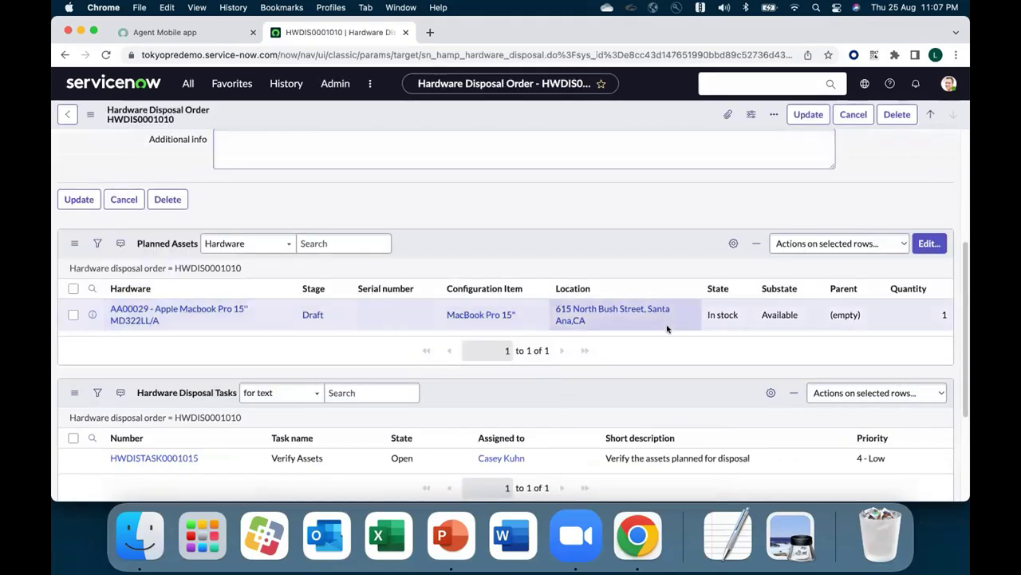
scroll(232, 399, down, 2)
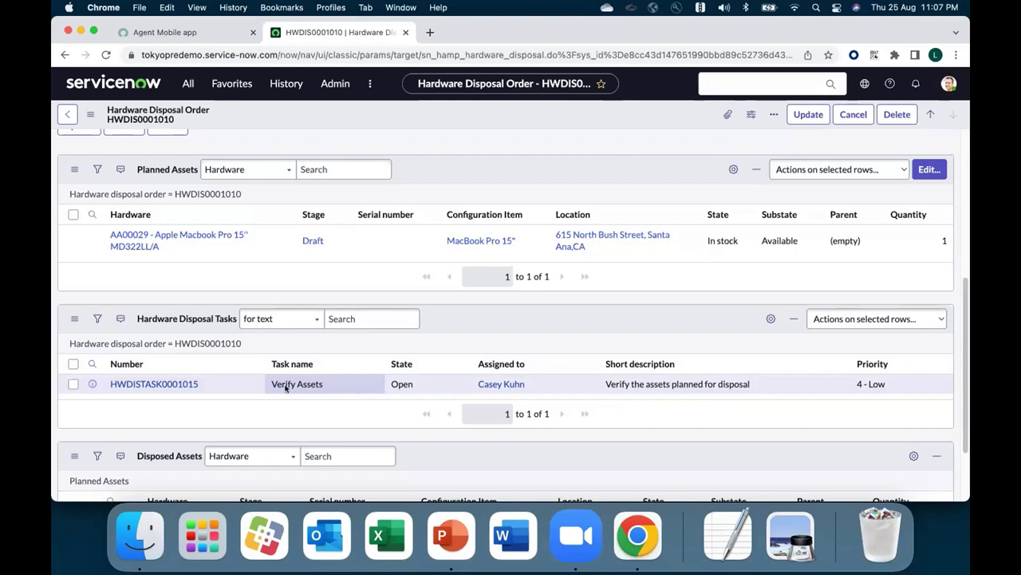
click(165, 384)
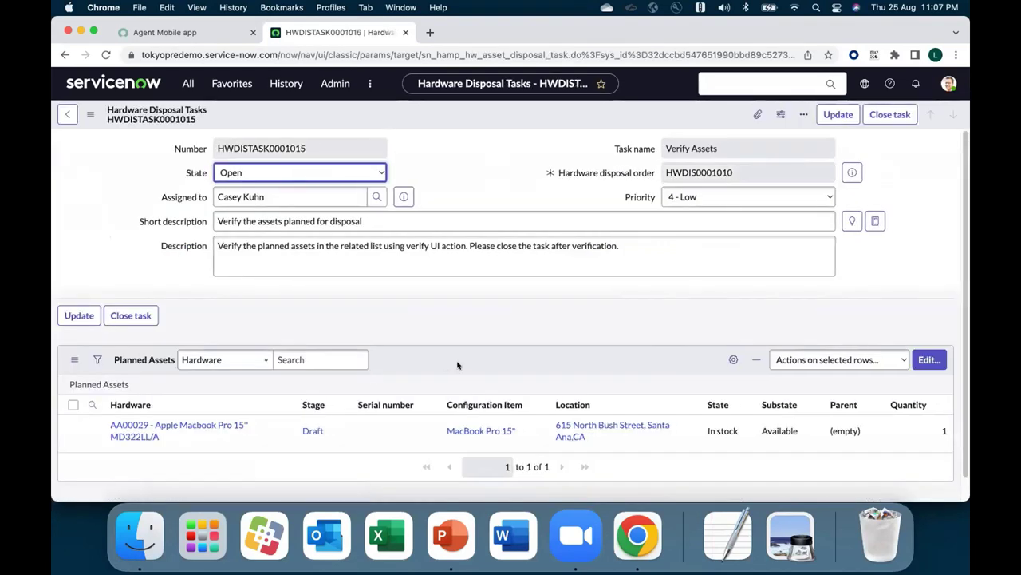
click(73, 405)
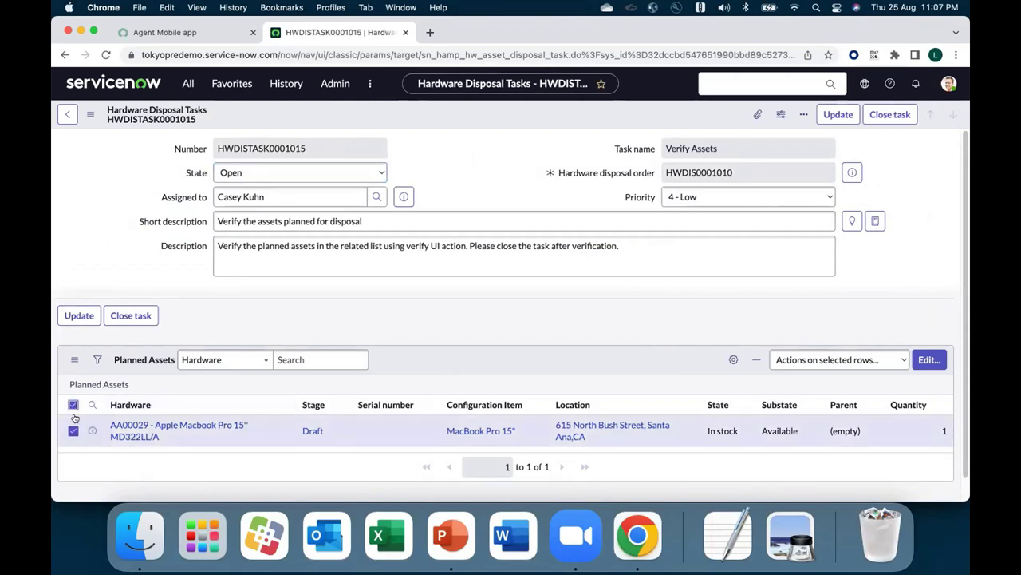
click(870, 368)
click(809, 375)
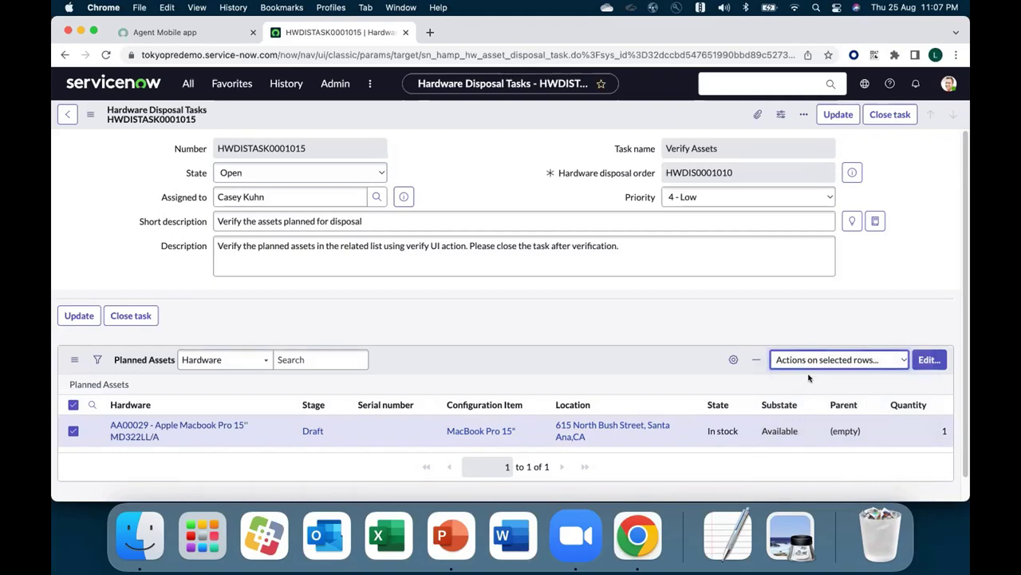
click(936, 114)
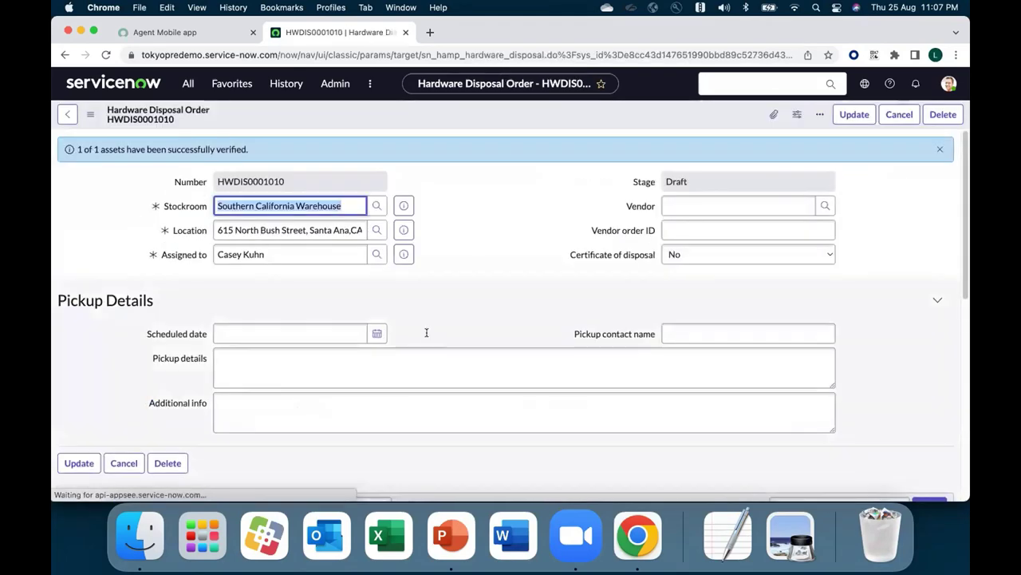
Step: Reload the hardware disposal order and open its Schedule Pickup task
scroll(192, 386, down, 3)
scroll(272, 399, down, 3)
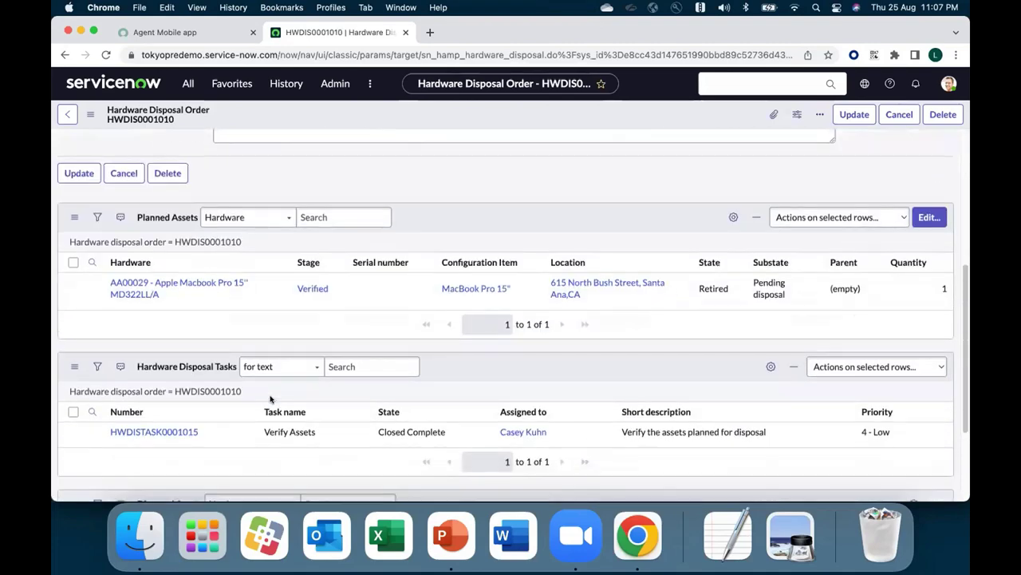
scroll(271, 399, up, 6)
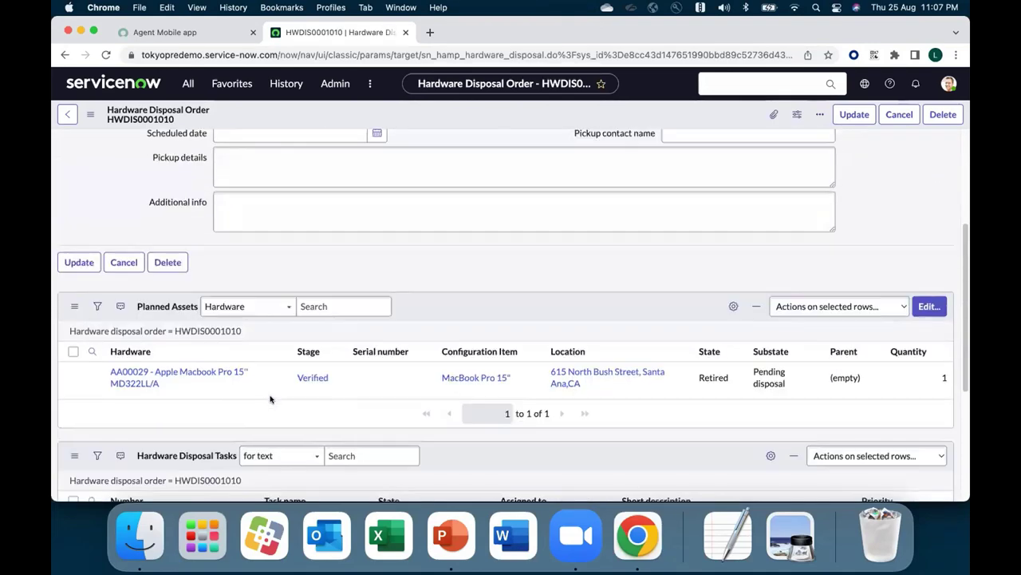
right_click(392, 112)
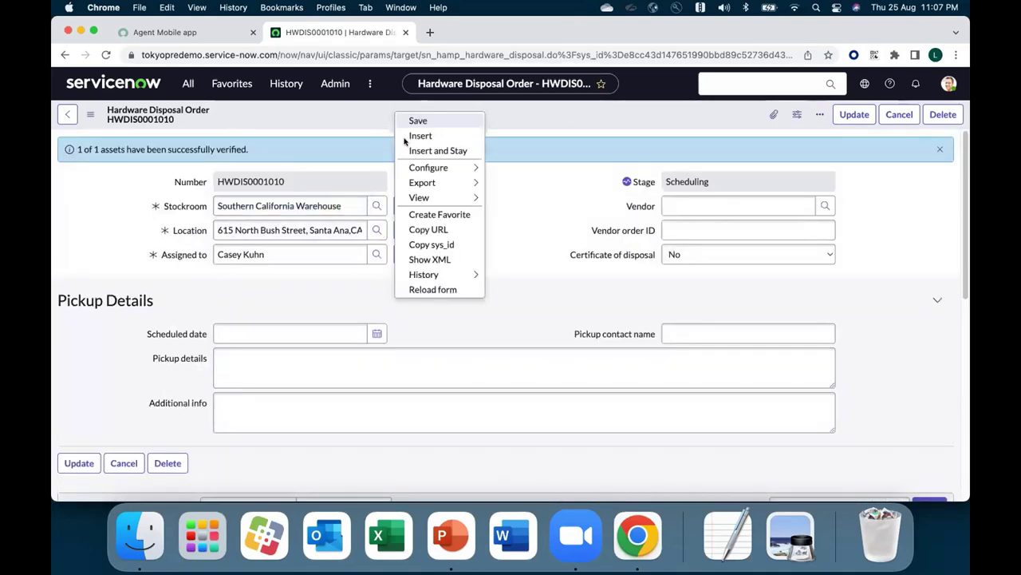
click(429, 287)
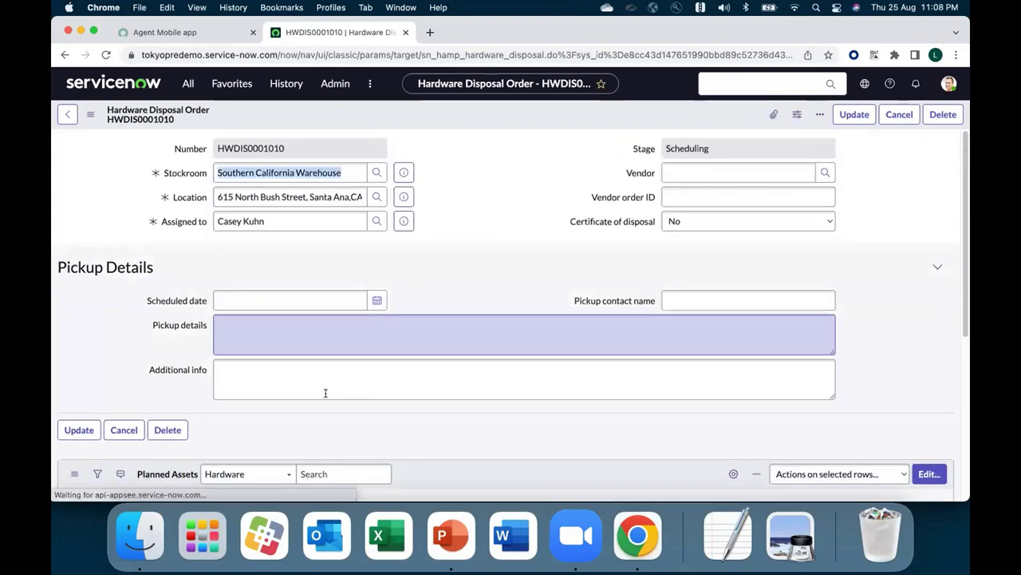
scroll(308, 407, down, 5)
scroll(255, 446, down, 2)
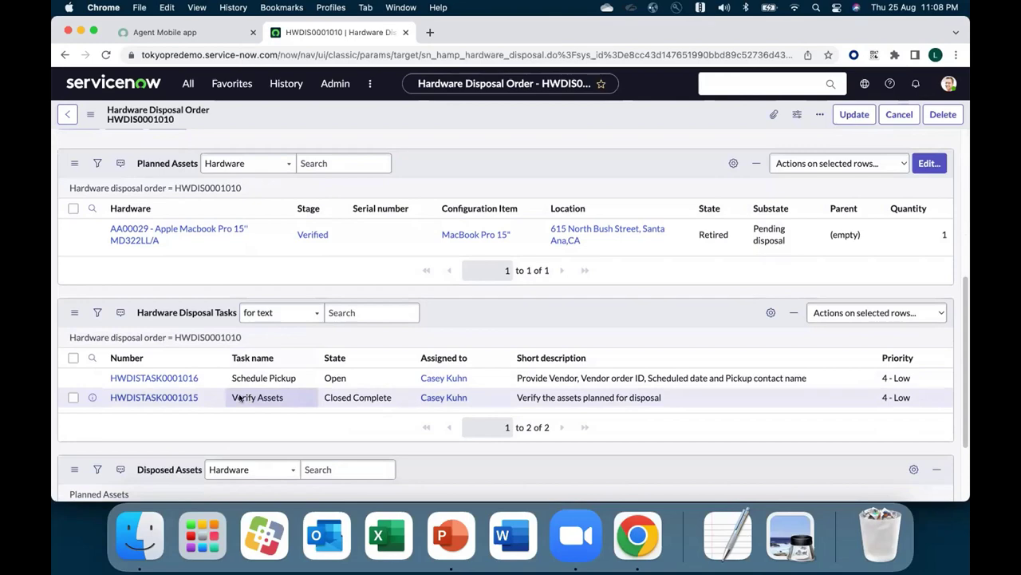
click(177, 378)
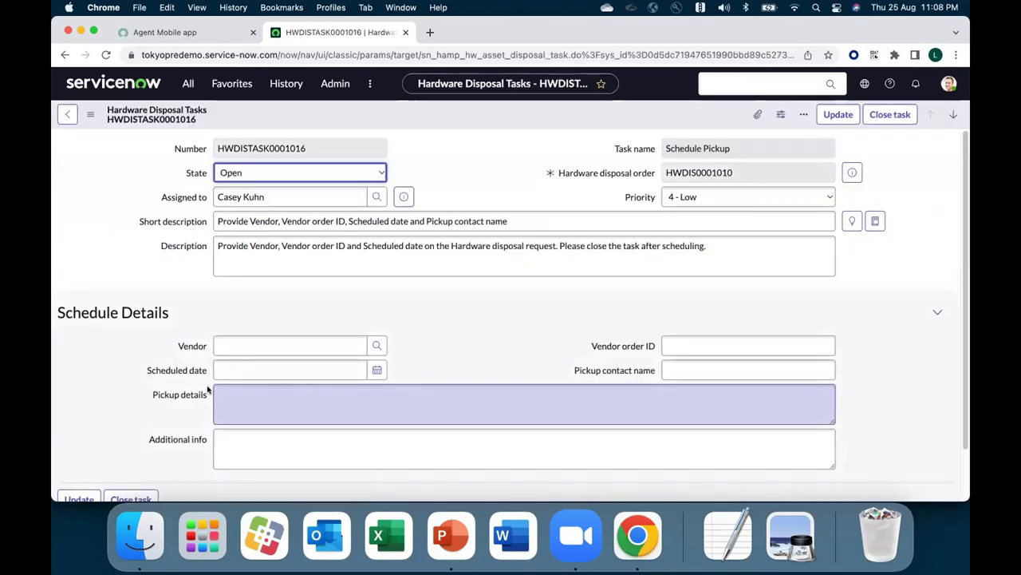
Step: Set the vendor to IngramMicro in the pickup task's schedule details and fill in the vendor order ID
scroll(207, 389, down, 2)
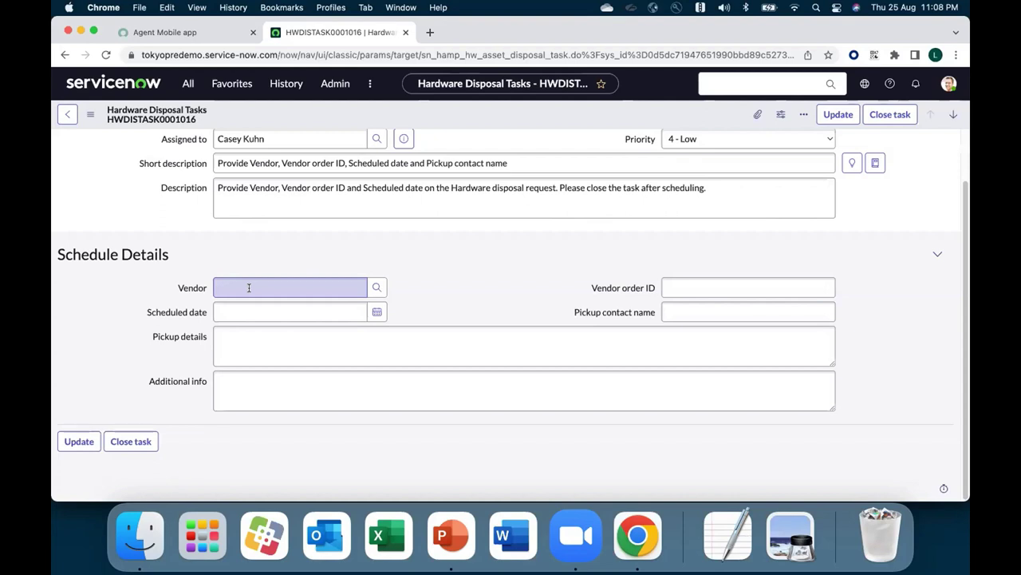
click(249, 287)
text(in)
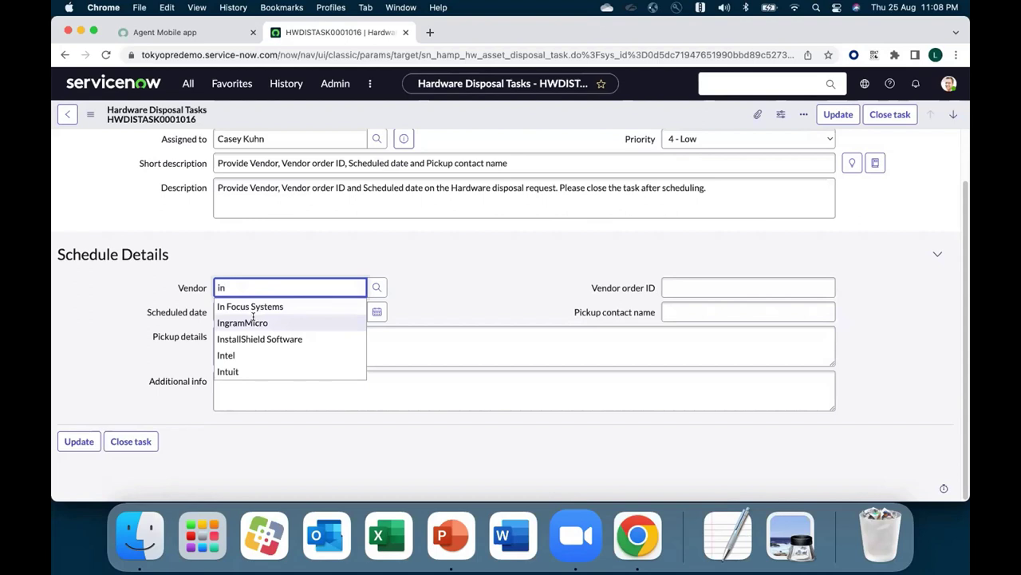
click(253, 319)
click(718, 288)
text(1234)
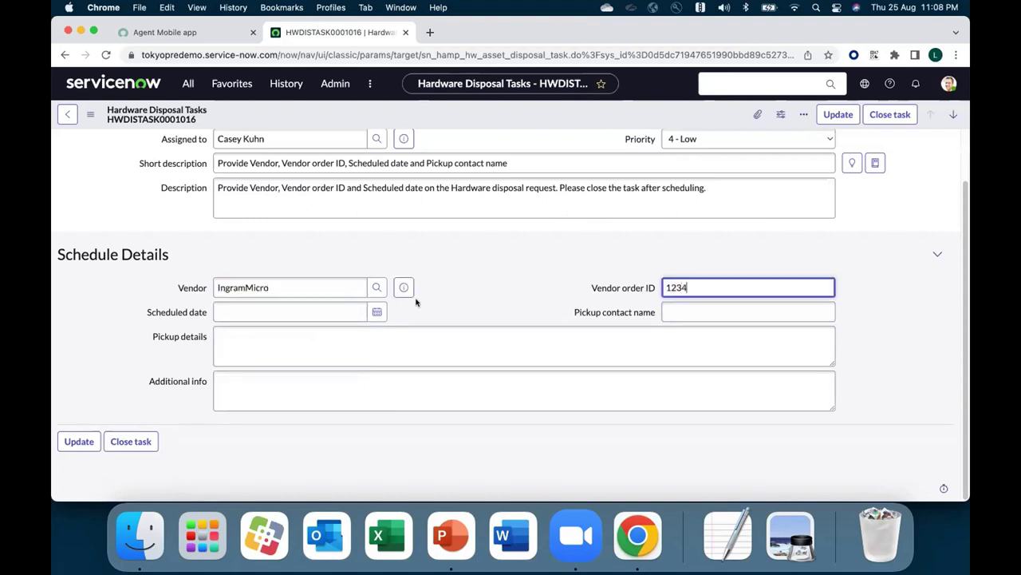
click(377, 313)
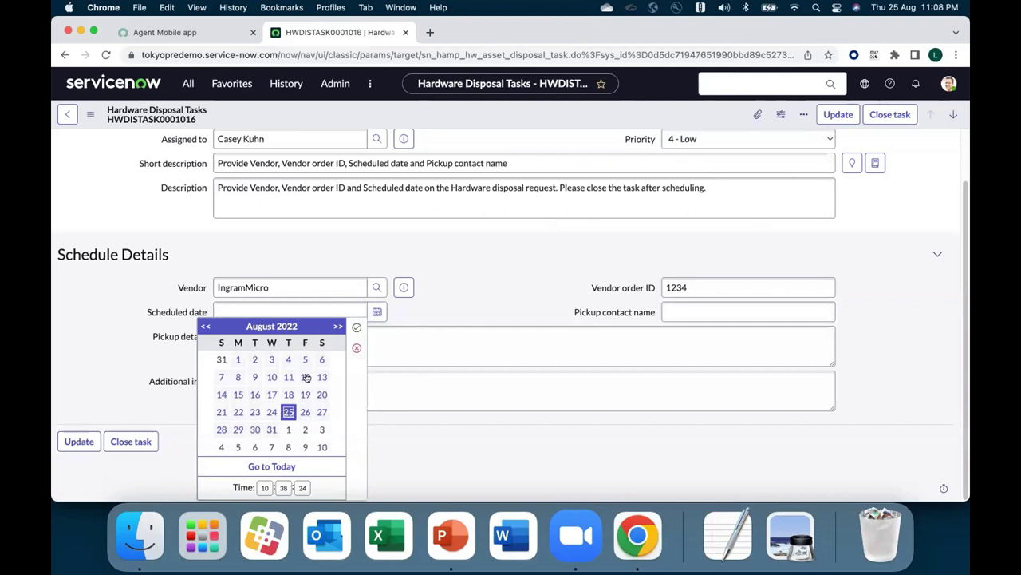
click(356, 327)
click(676, 307)
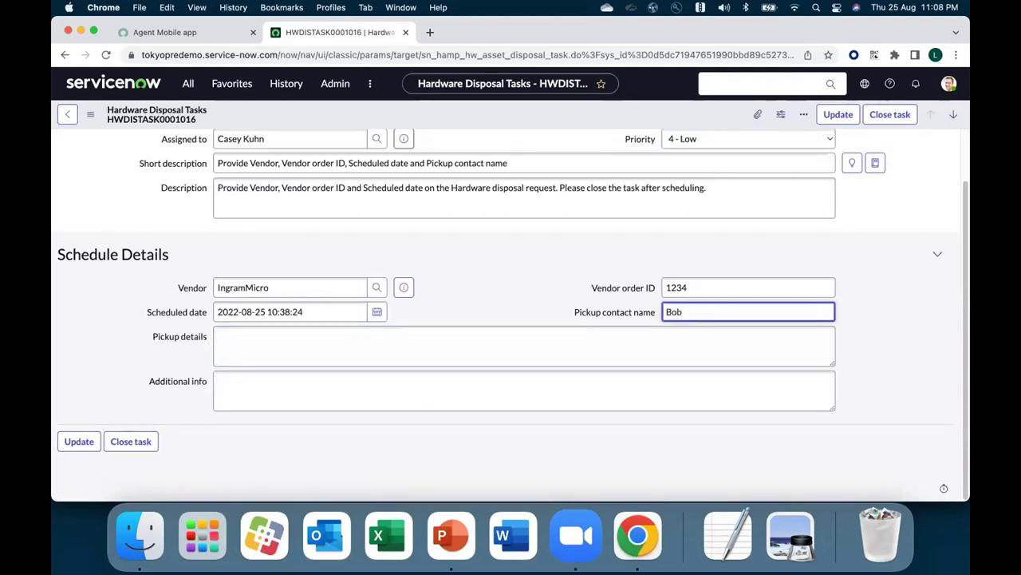
scroll(503, 329, up, 3)
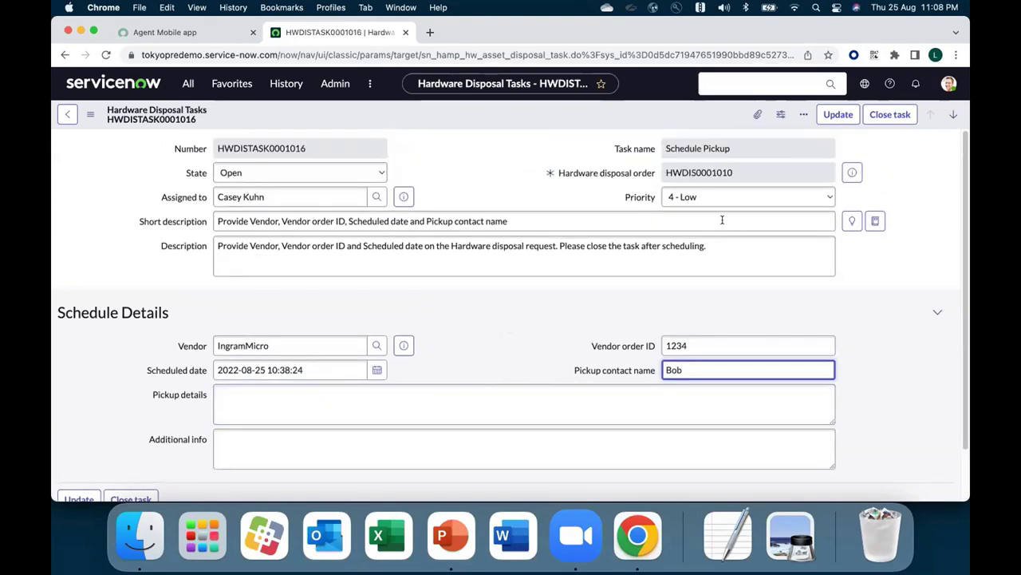
click(900, 114)
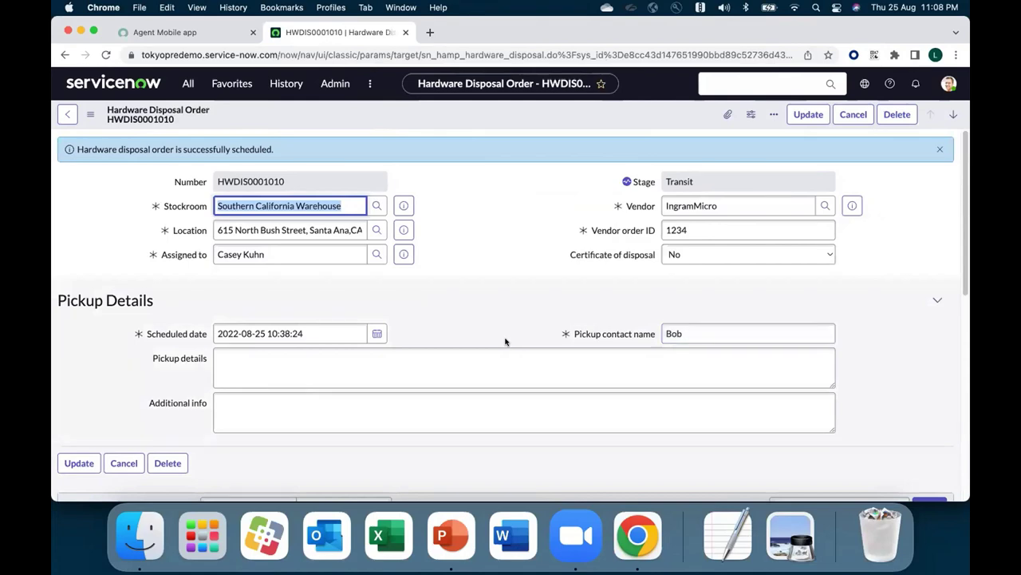
Step: Reload the disposal order and open its Asset Departure task
scroll(505, 341, down, 10)
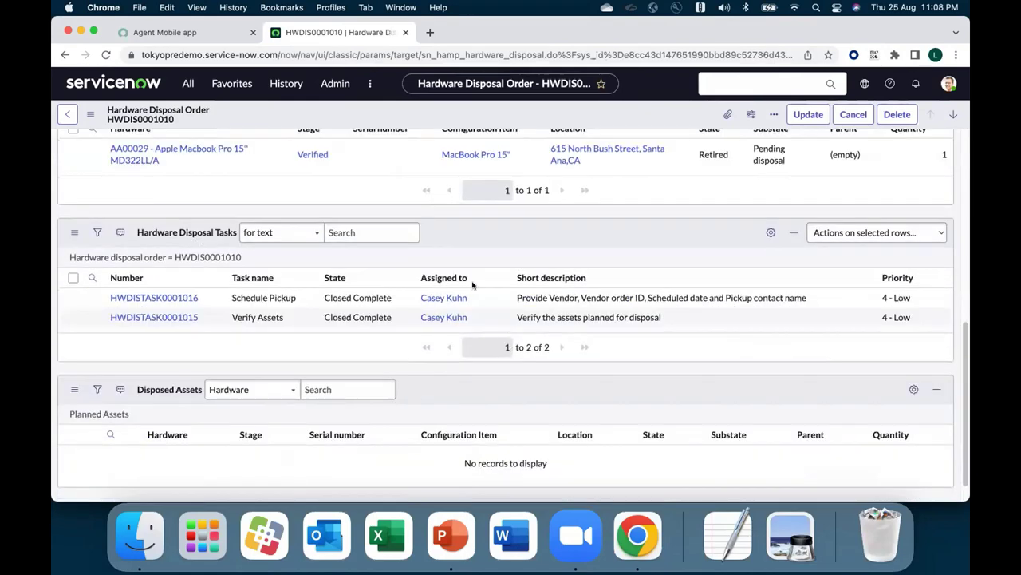
right_click(448, 122)
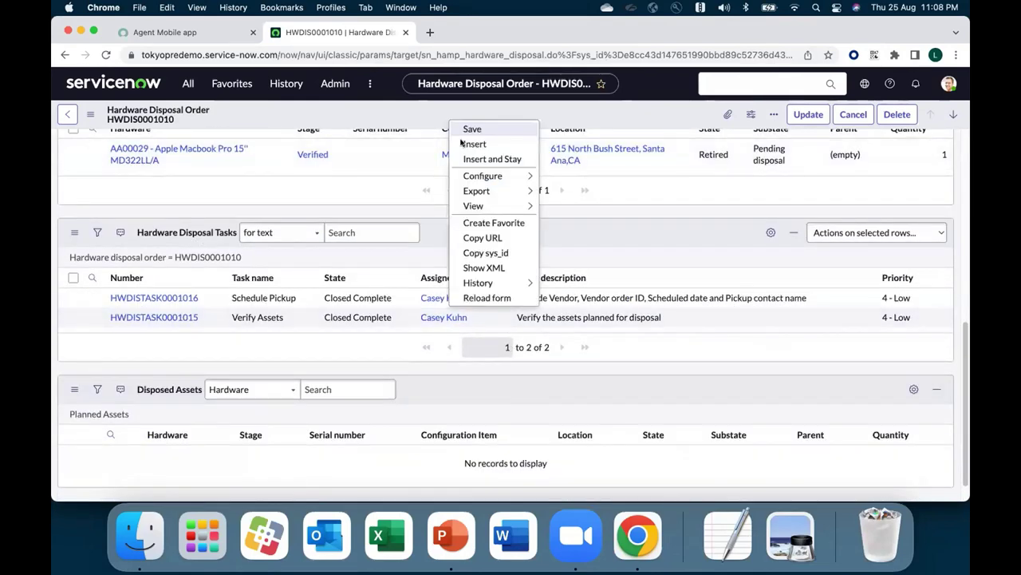
click(464, 298)
scroll(269, 394, down, 10)
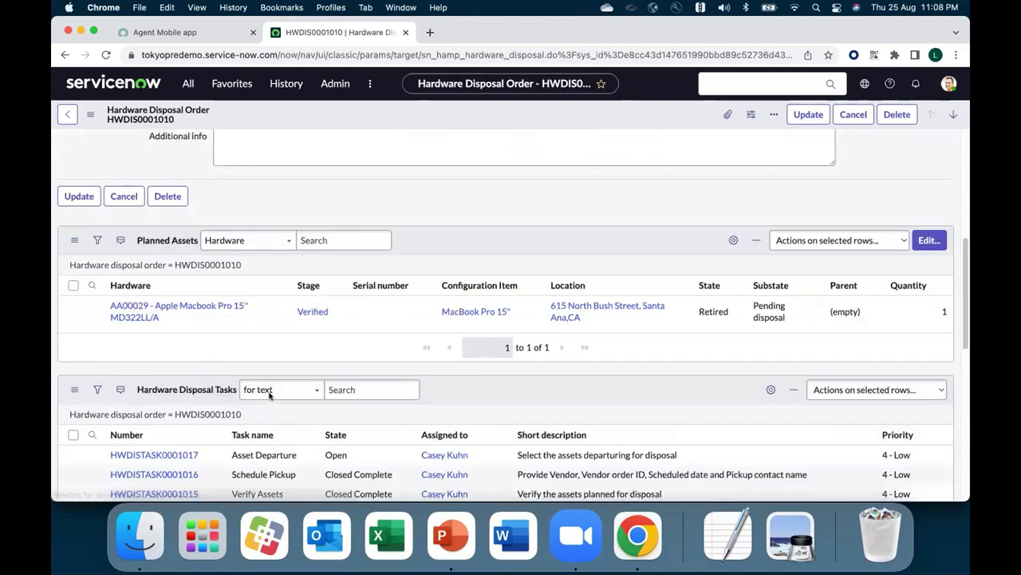
click(166, 312)
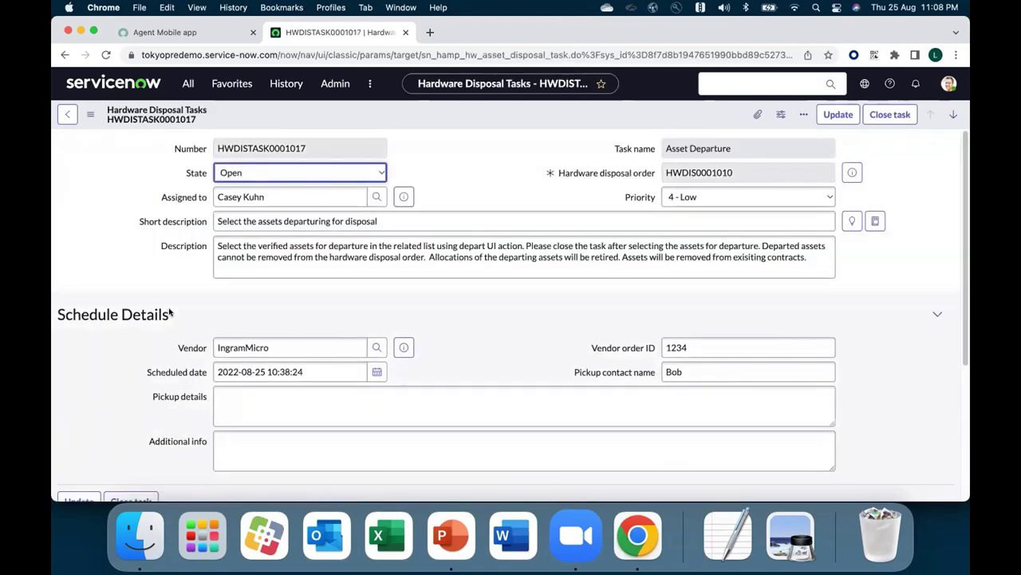
Step: Apply the Depart action to the verified Macbook Pro and close the Asset Departure task
scroll(186, 387, down, 5)
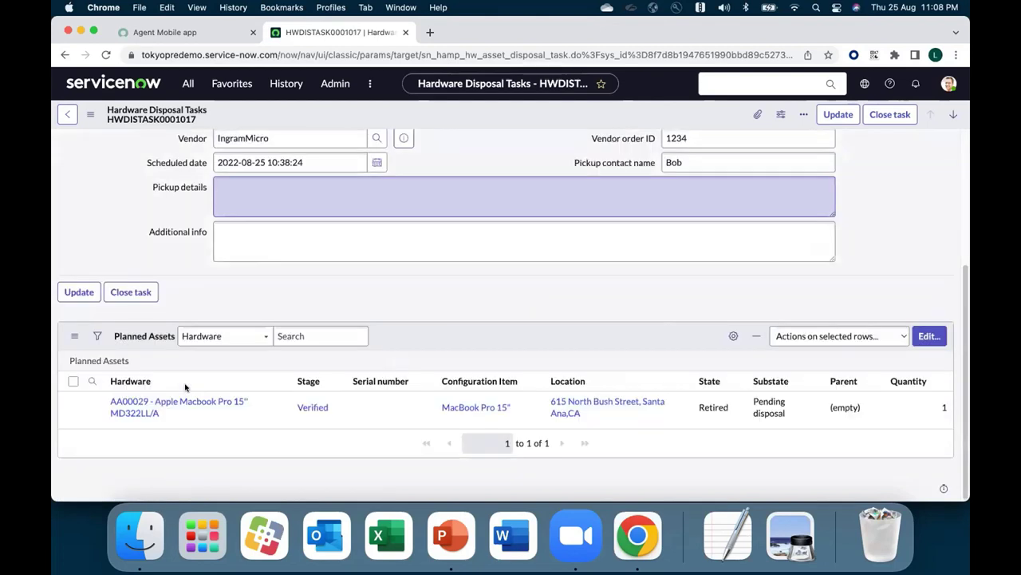
click(73, 380)
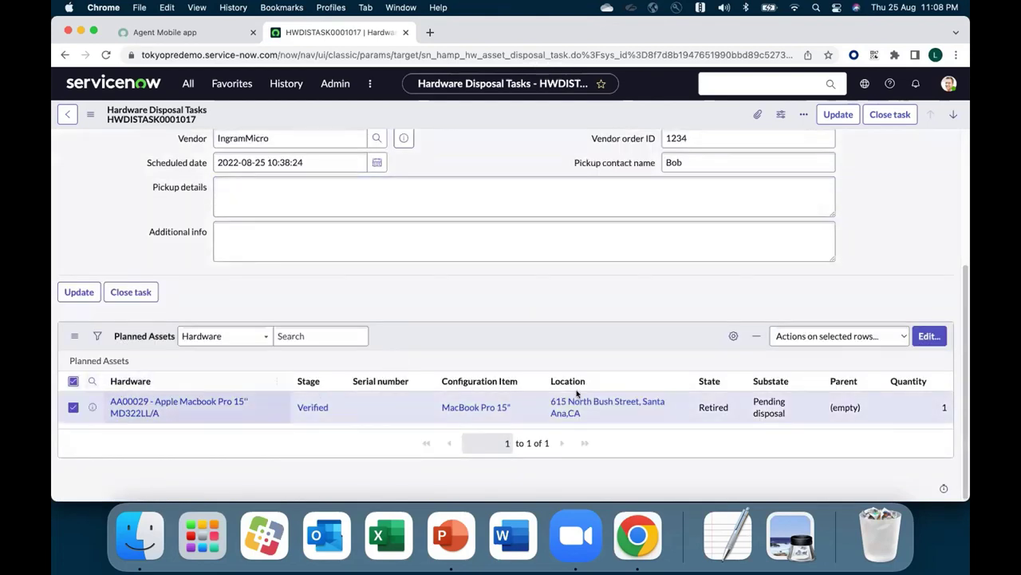
click(870, 343)
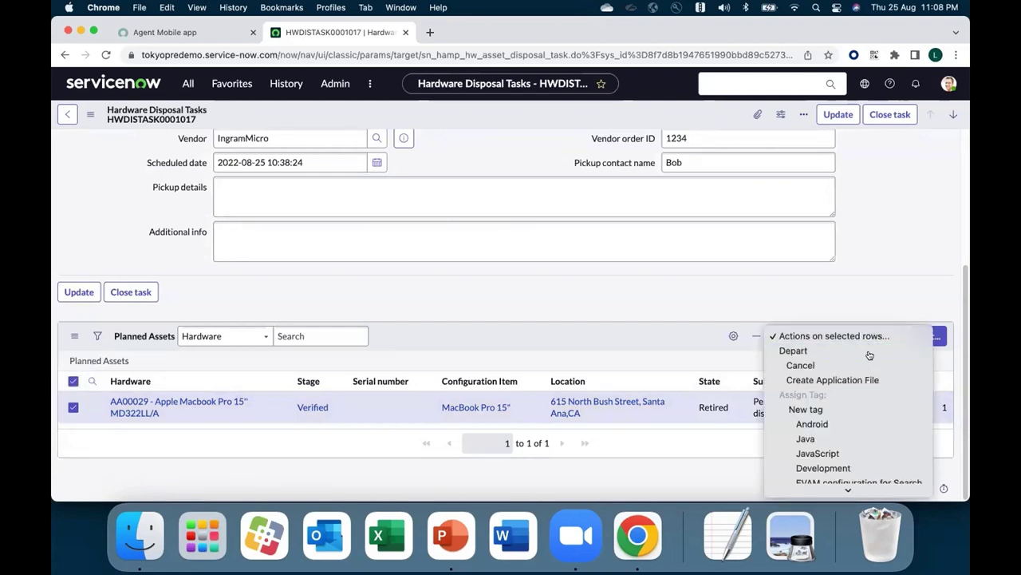
click(870, 345)
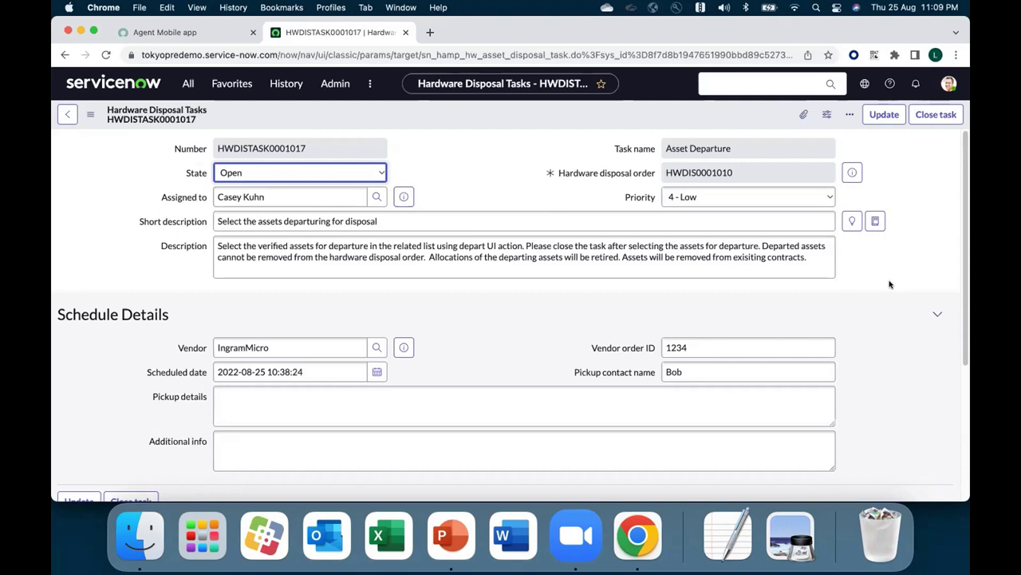
click(936, 114)
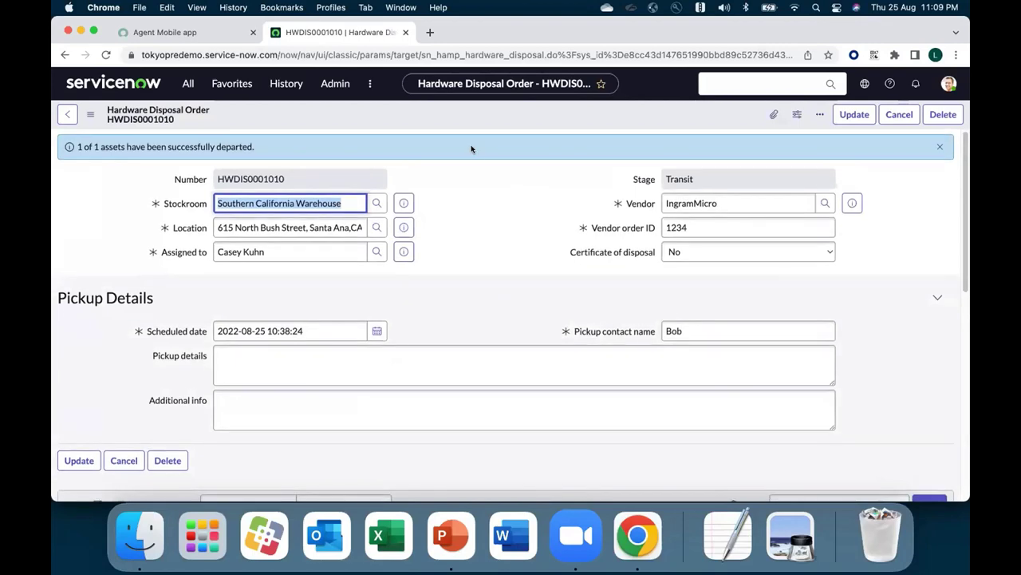
Step: Reload the disposal order form and open its Vendor Confirmation task
right_click(483, 119)
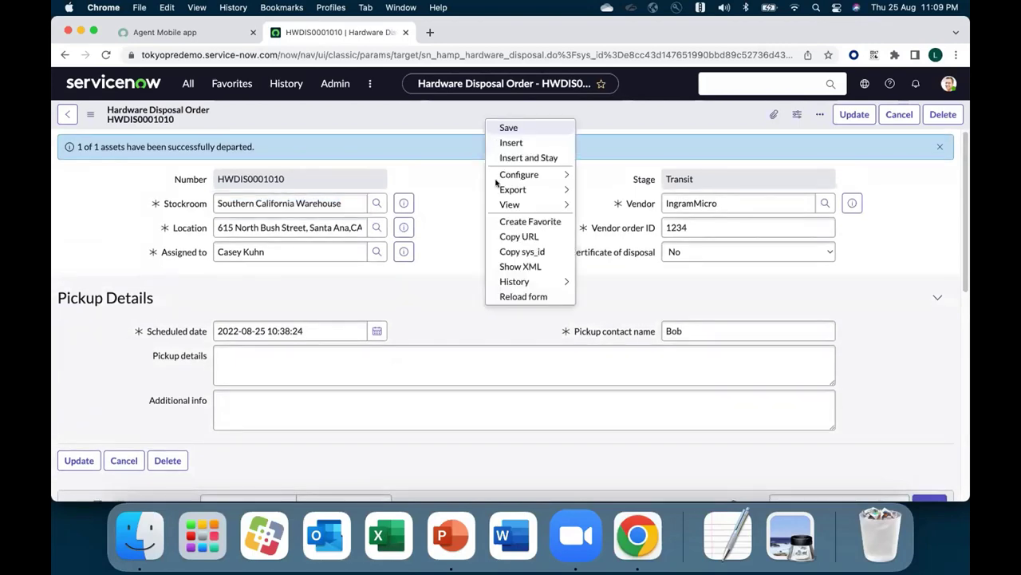
click(514, 295)
scroll(392, 392, down, 10)
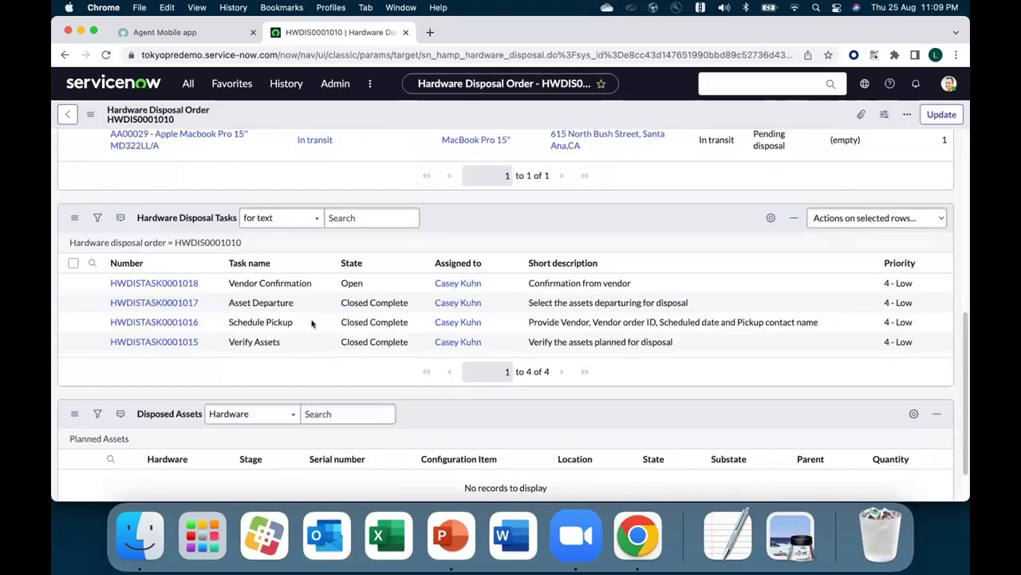
click(154, 284)
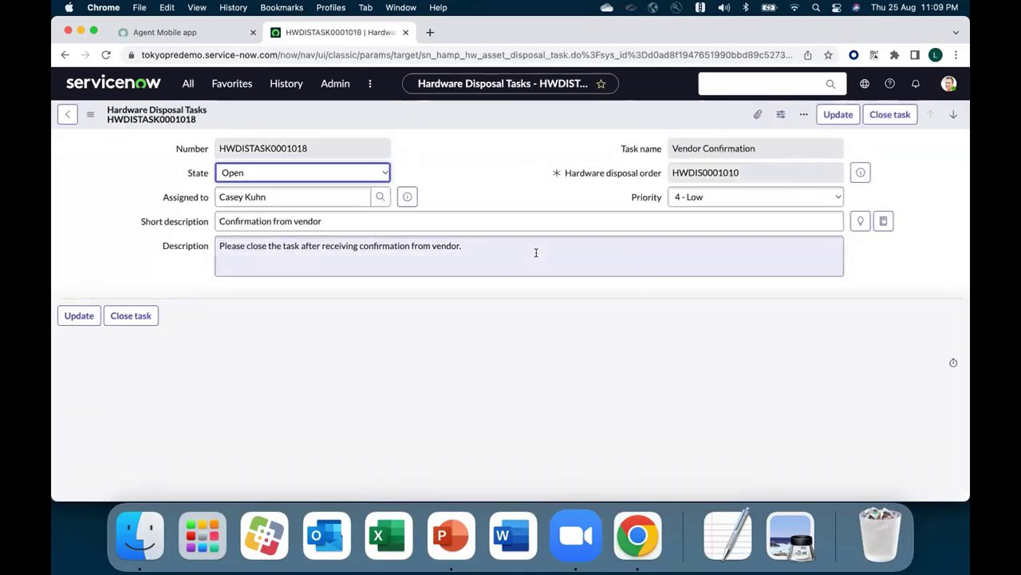
Step: Close the Vendor Confirmation task and open the Disposal Documentation task from the reloaded disposal order
click(891, 114)
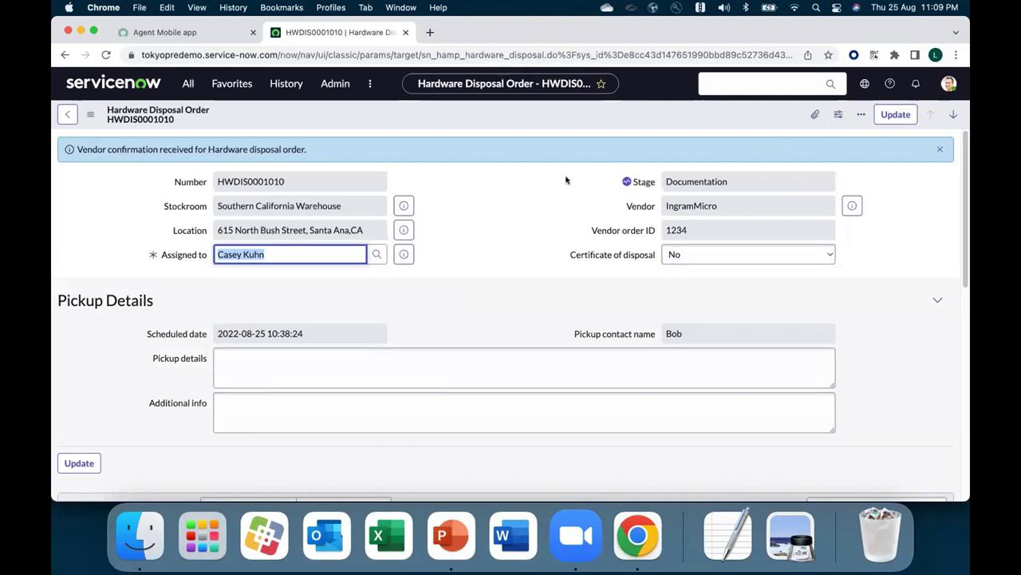
right_click(506, 123)
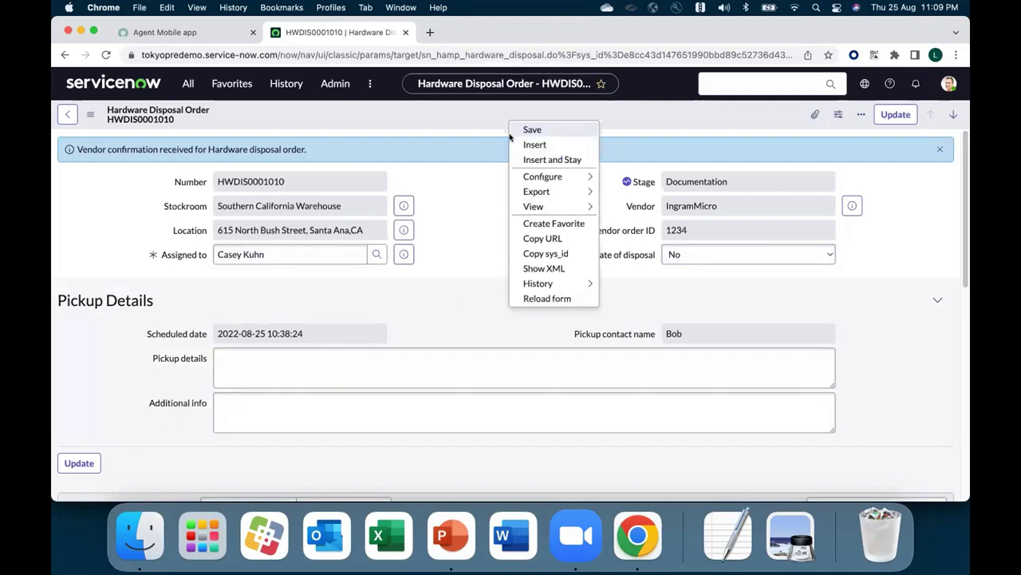
click(543, 297)
scroll(399, 360, down, 10)
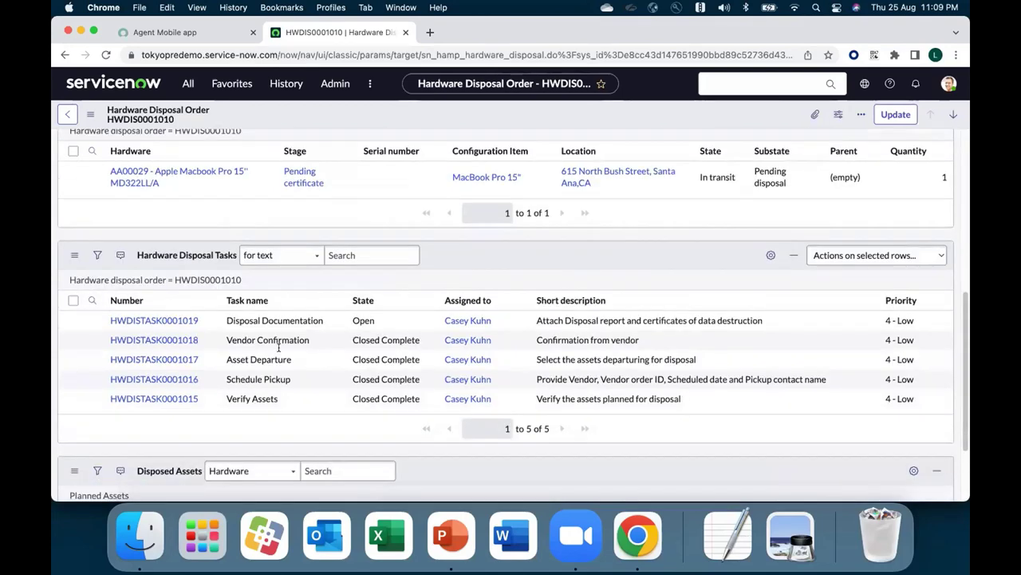
click(144, 322)
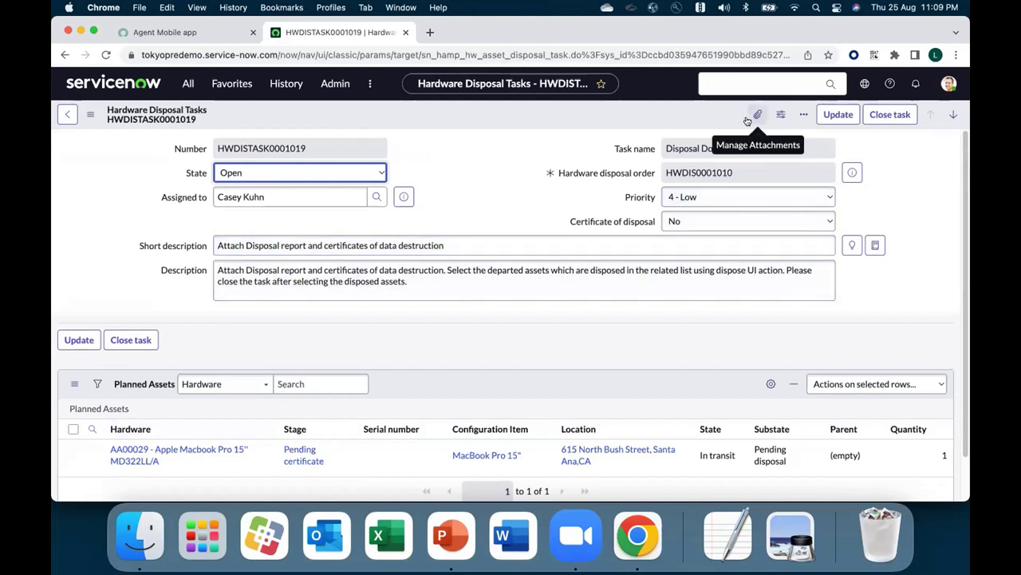
Step: Set the certificate of disposal to Yes and attach AssetDisposalReport.docx from the Desktop to the Disposal Documentation task
click(739, 222)
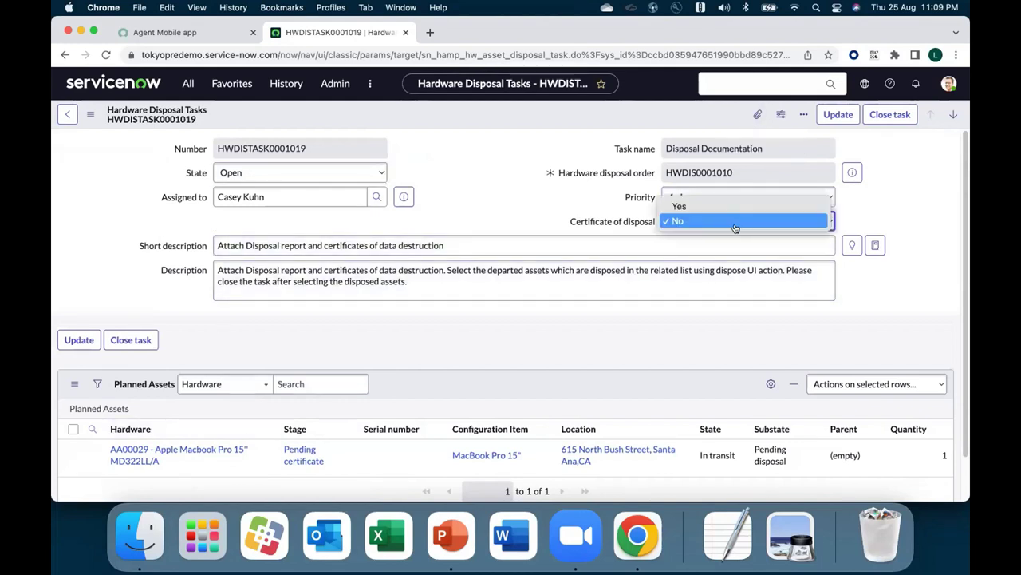
click(727, 205)
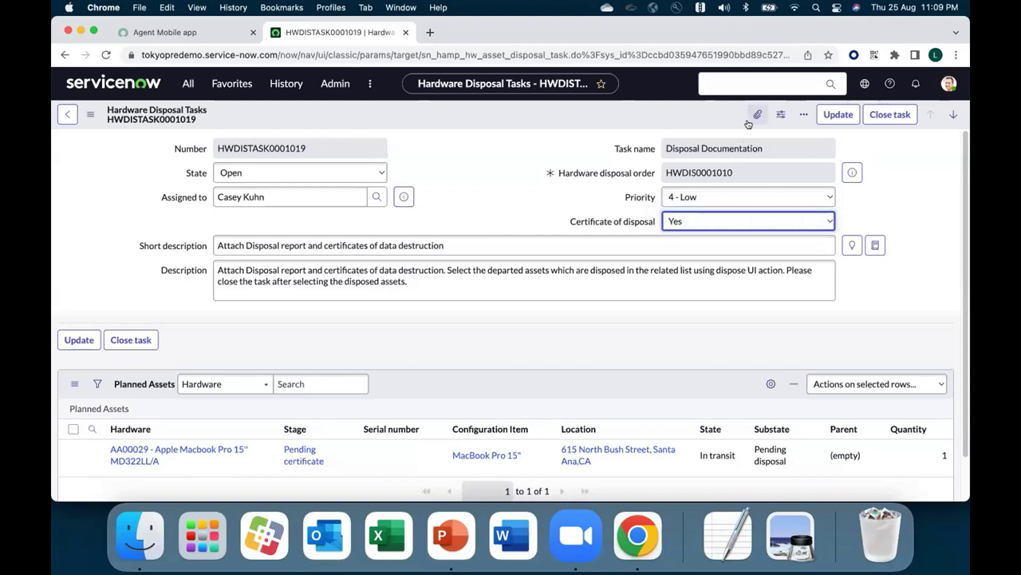
click(757, 114)
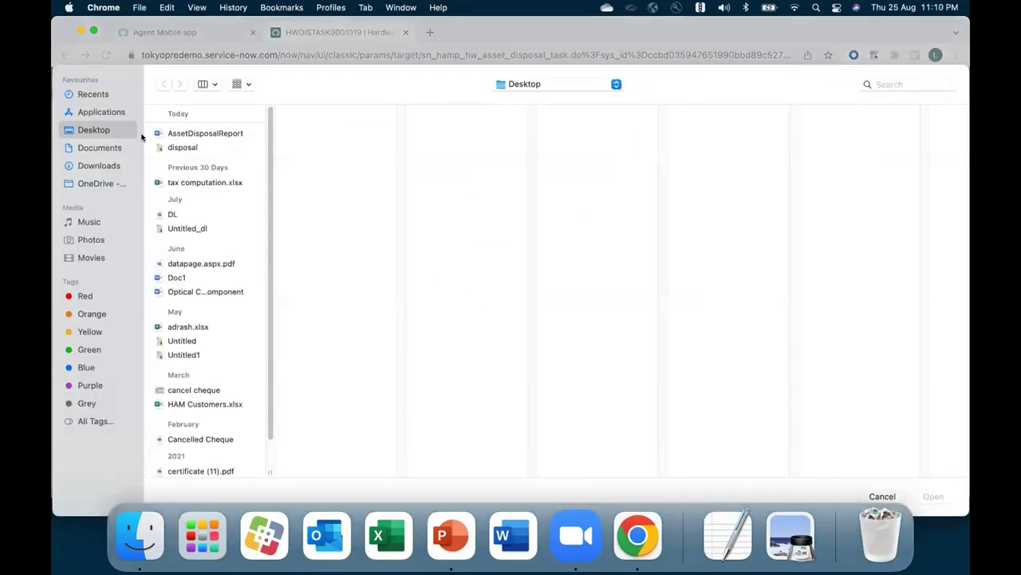
click(182, 133)
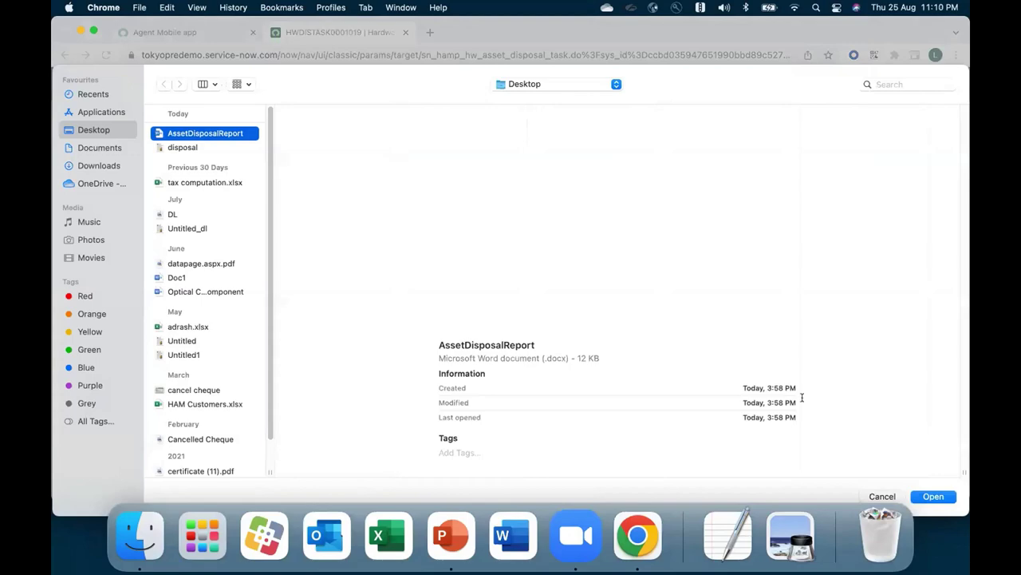
click(934, 496)
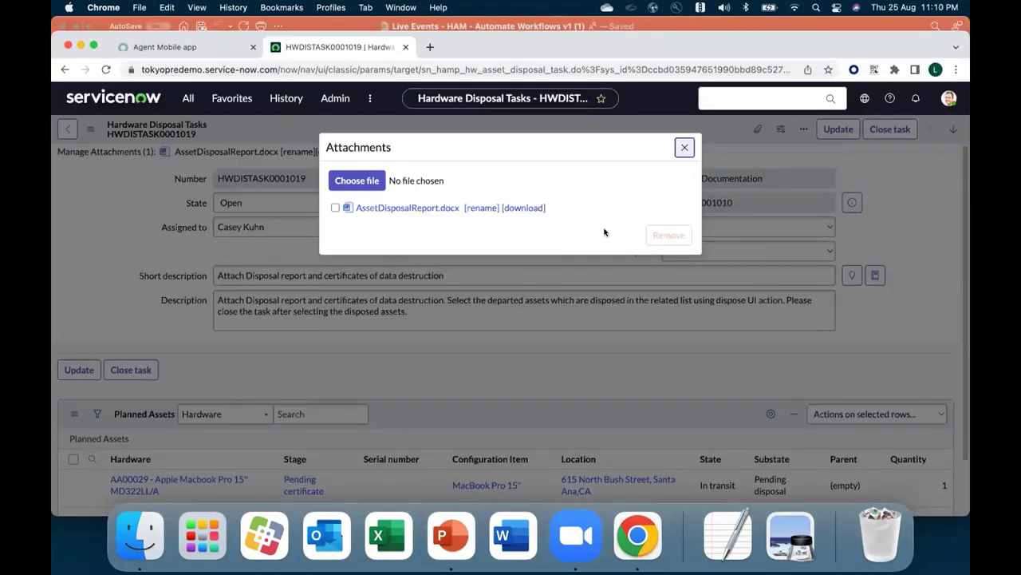
key(Escape)
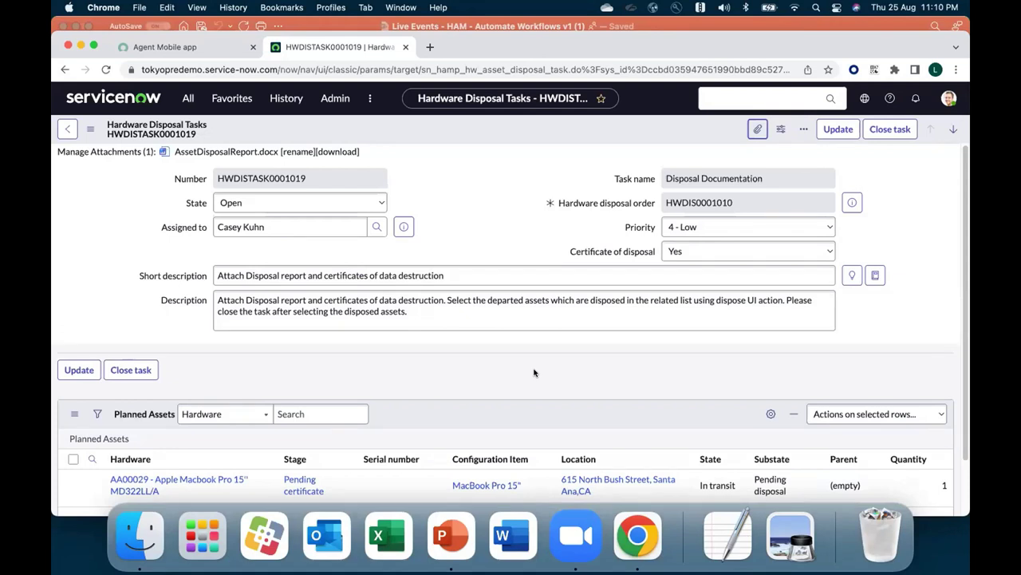
Step: Try to apply the Dispose action to the planned Macbook Pro and close the Disposal Documentation task
click(73, 459)
scroll(73, 459, down, 2)
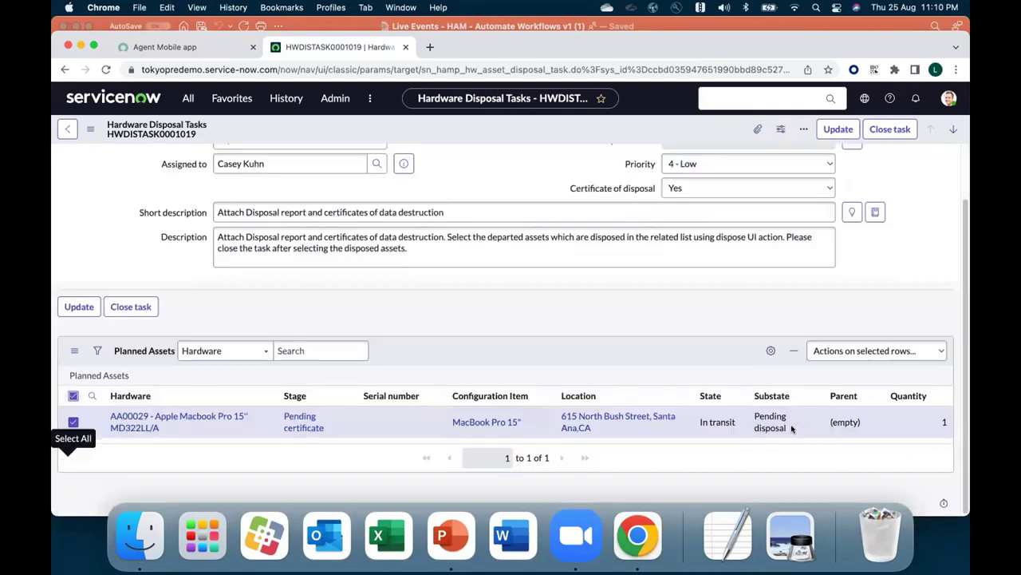
click(862, 358)
click(830, 363)
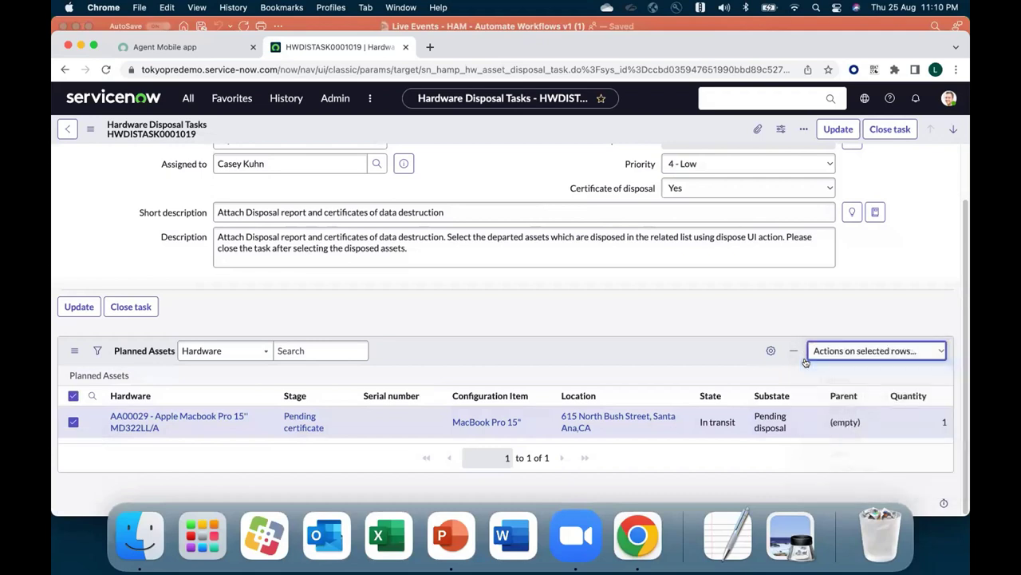
click(473, 222)
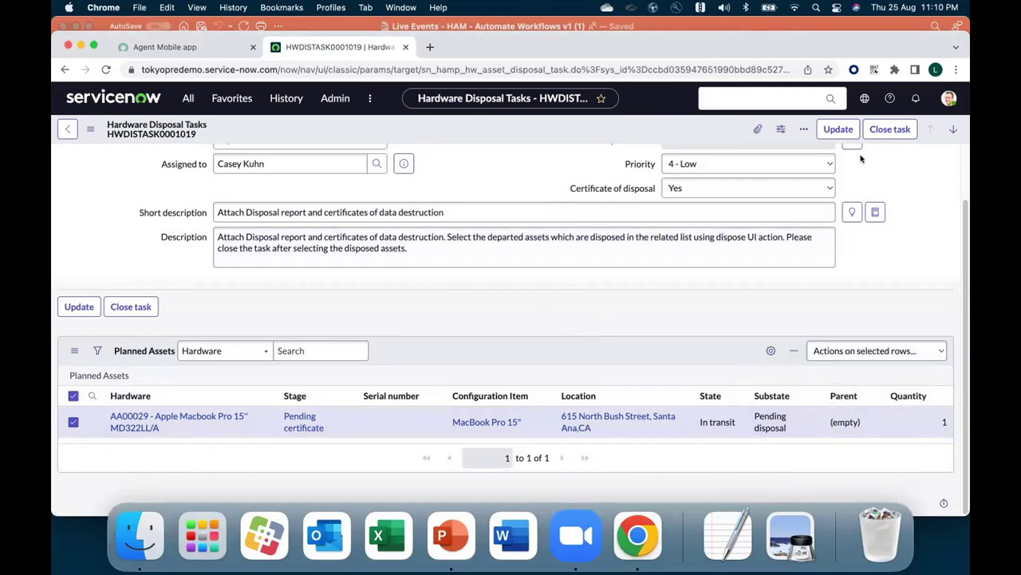
click(889, 128)
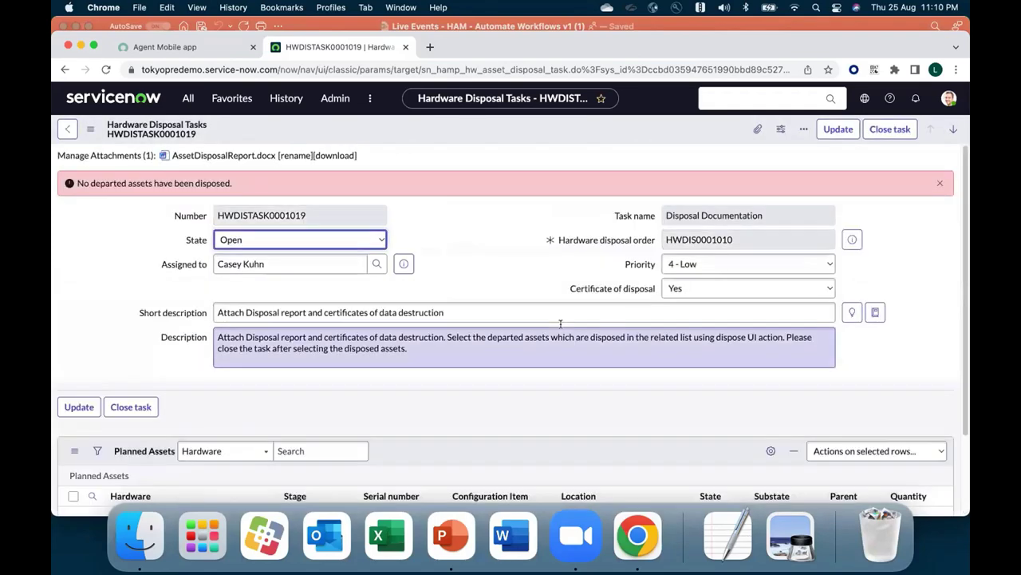
Step: Apply the Dispose action to the planned Apple Macbook Pro 15" and close the Disposal Documentation task
scroll(212, 429, down, 3)
click(73, 395)
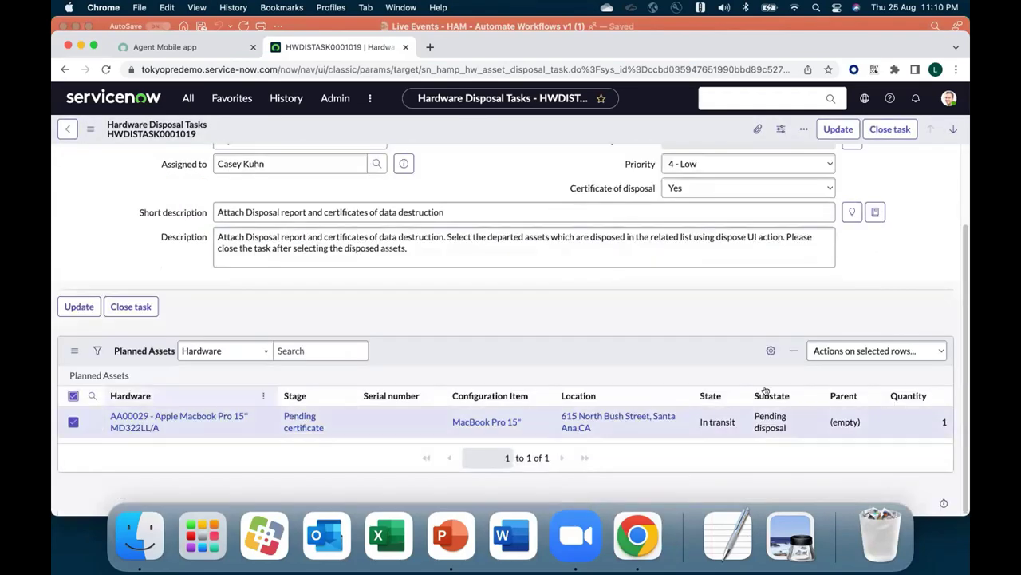
click(851, 358)
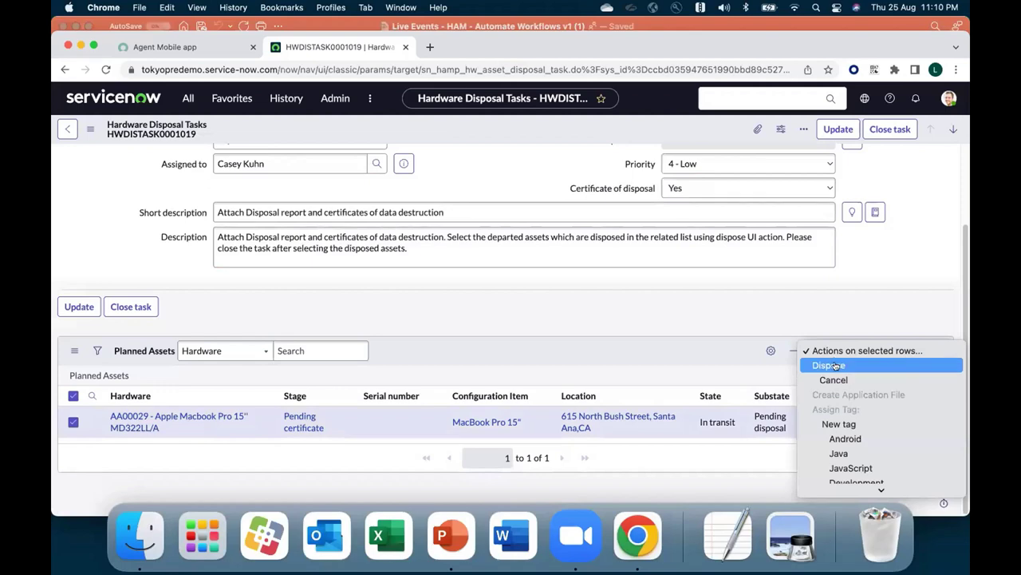
click(835, 366)
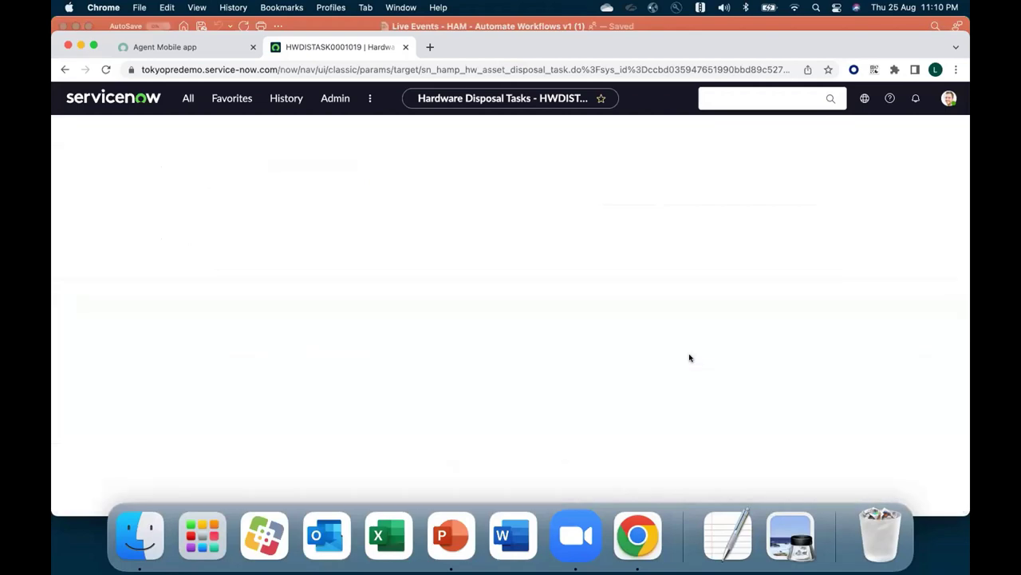
click(936, 129)
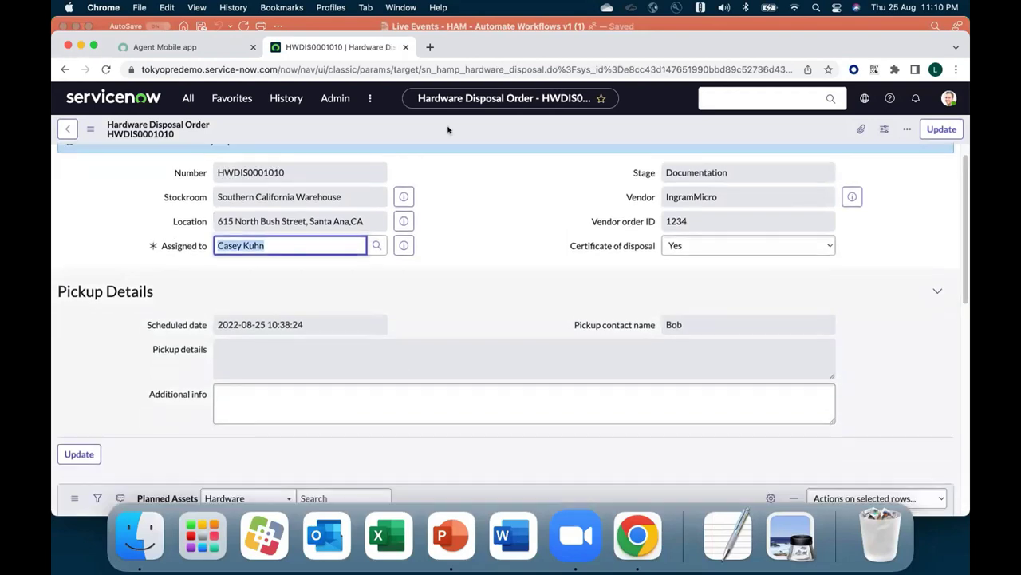
Step: Reload the disposal order and review its stage, planned asset and the states of its disposal tasks
right_click(448, 129)
click(467, 306)
click(384, 399)
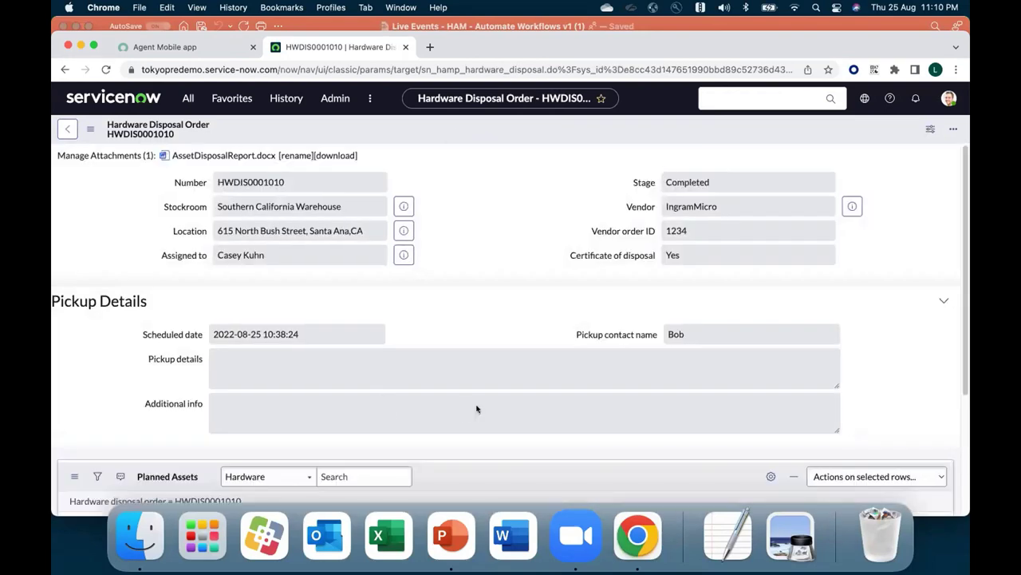
scroll(475, 441, down, 8)
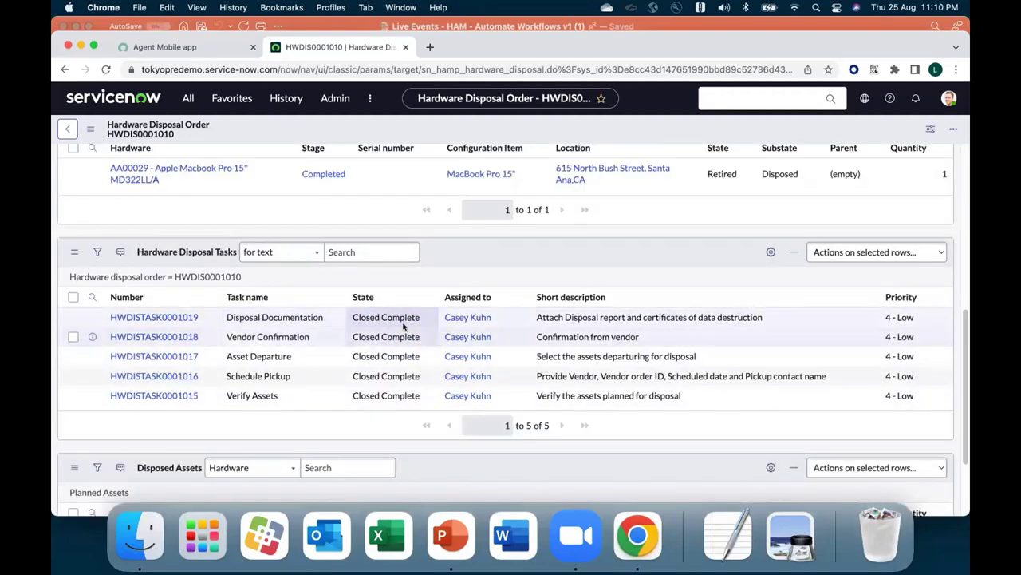
scroll(425, 339, up, 8)
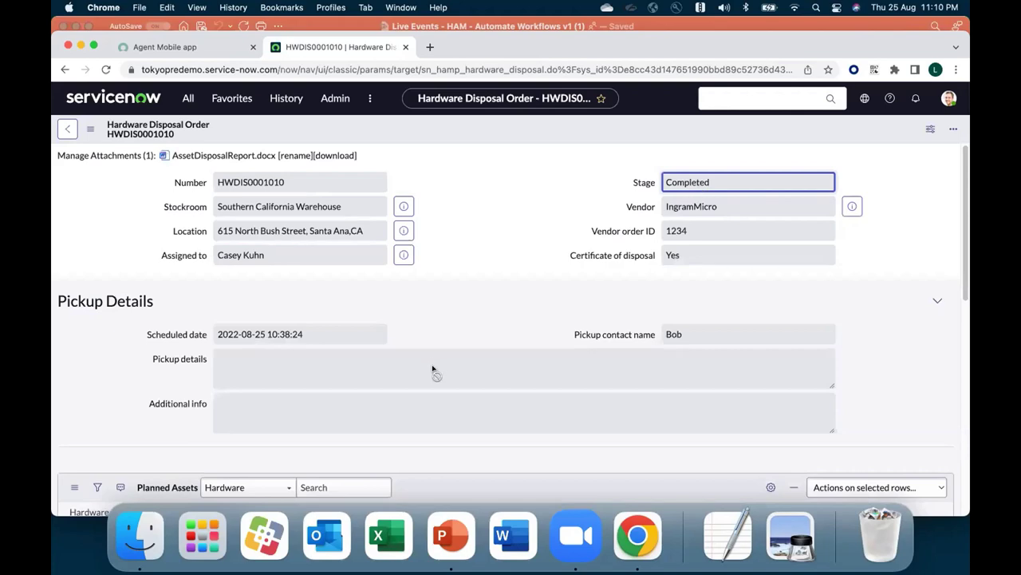
Step: Open the hardware record of the disposed Apple Macbook Pro 15" from the disposal order to check its state and substate
scroll(431, 368, down, 4)
scroll(423, 366, down, 5)
scroll(293, 352, up, 1)
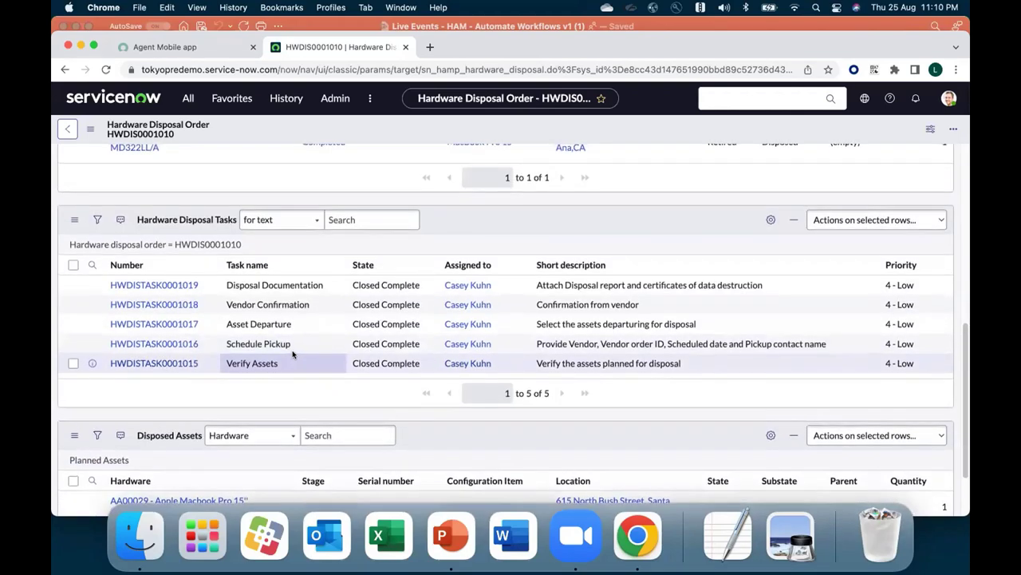
scroll(292, 356, up, 1)
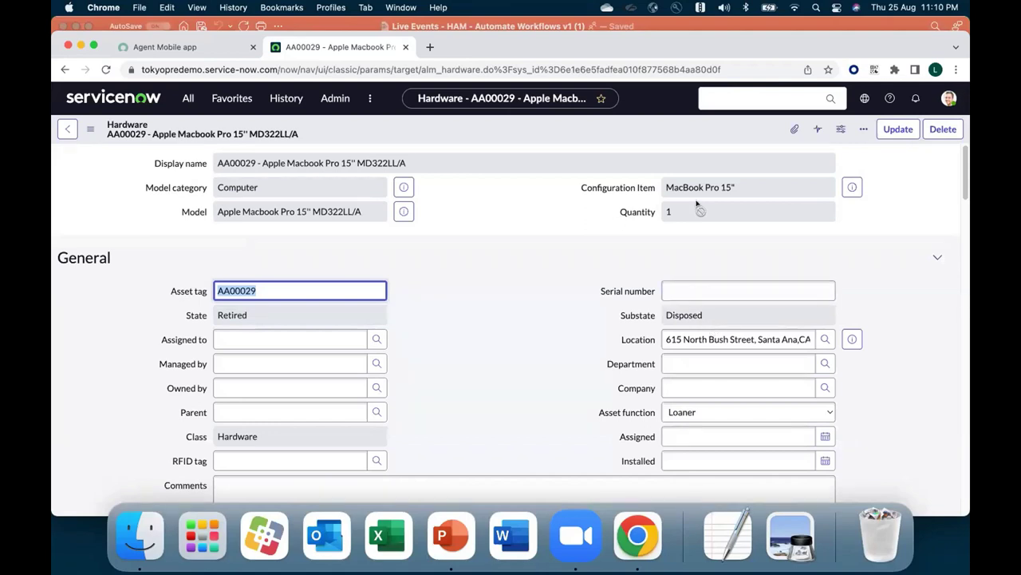
mouse_move(648, 209)
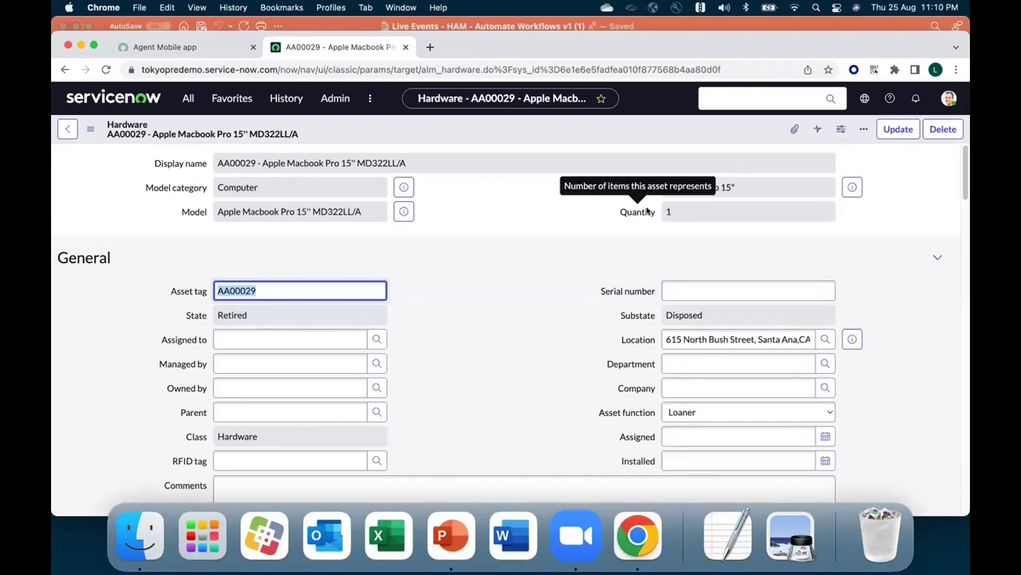